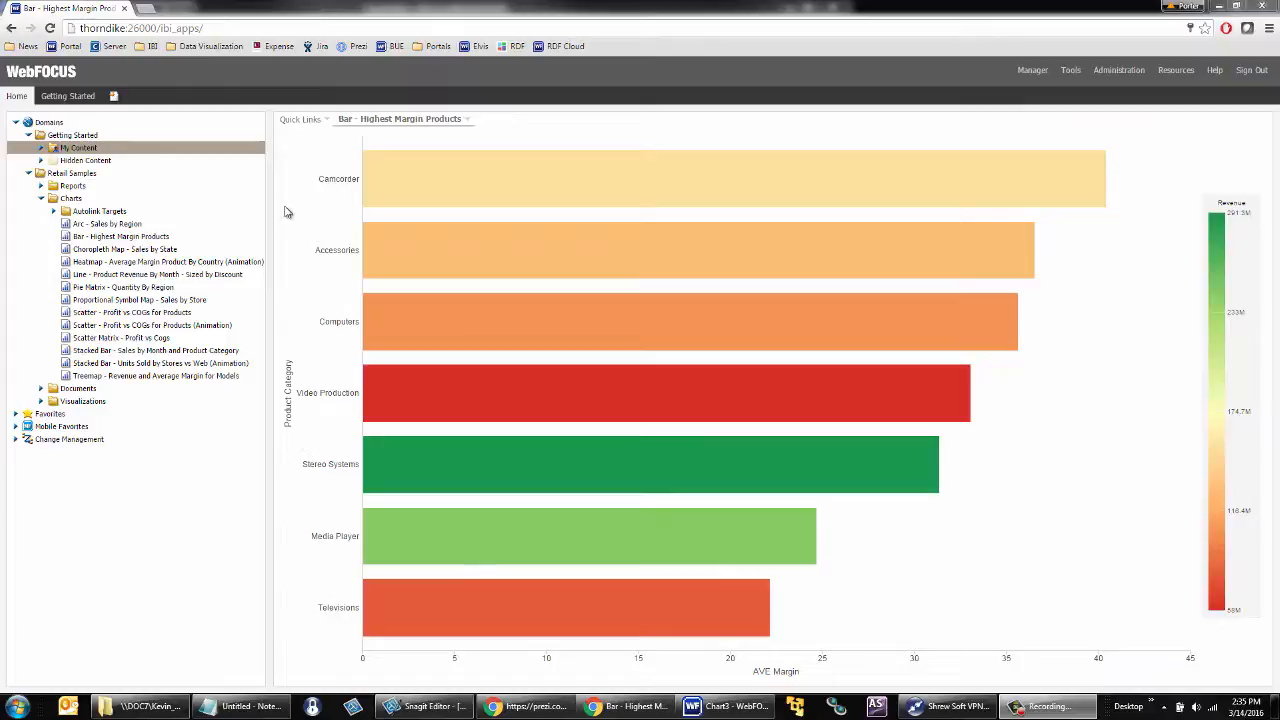
Step: Drill the highest-margin chart down from Camcorder into the Standard subcategory's models, and return to the full product category view
{"action": "mouse_move", "coordinate": [425, 190]}
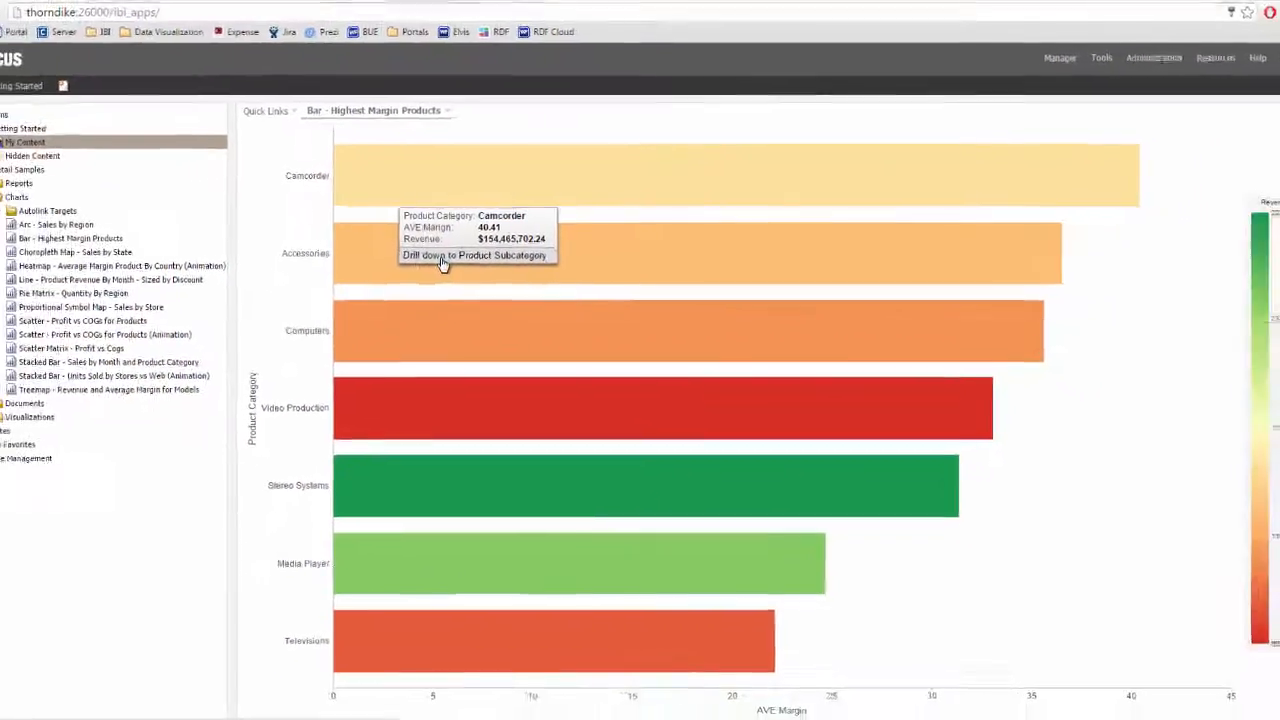
{"action": "left_click", "coordinate": [443, 257]}
{"action": "mouse_move", "coordinate": [463, 260]}
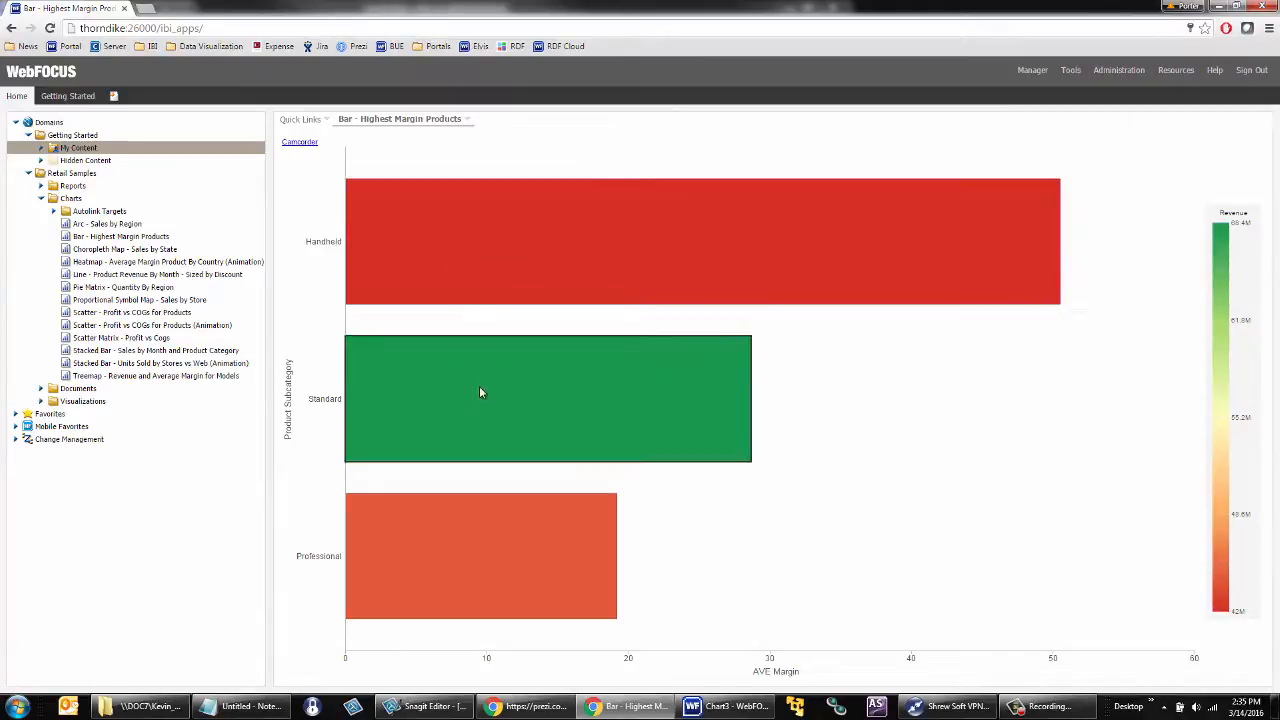
{"action": "mouse_move", "coordinate": [480, 390]}
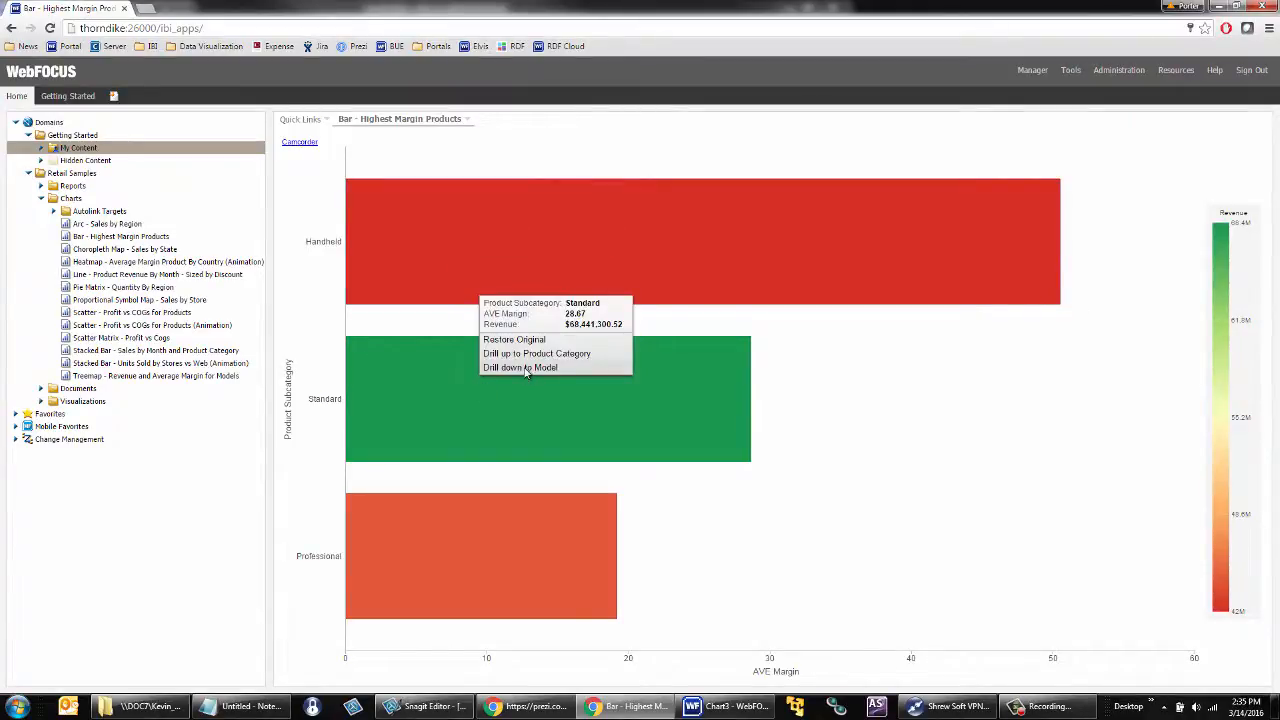
{"action": "left_click", "coordinate": [524, 368]}
{"action": "mouse_move", "coordinate": [527, 373]}
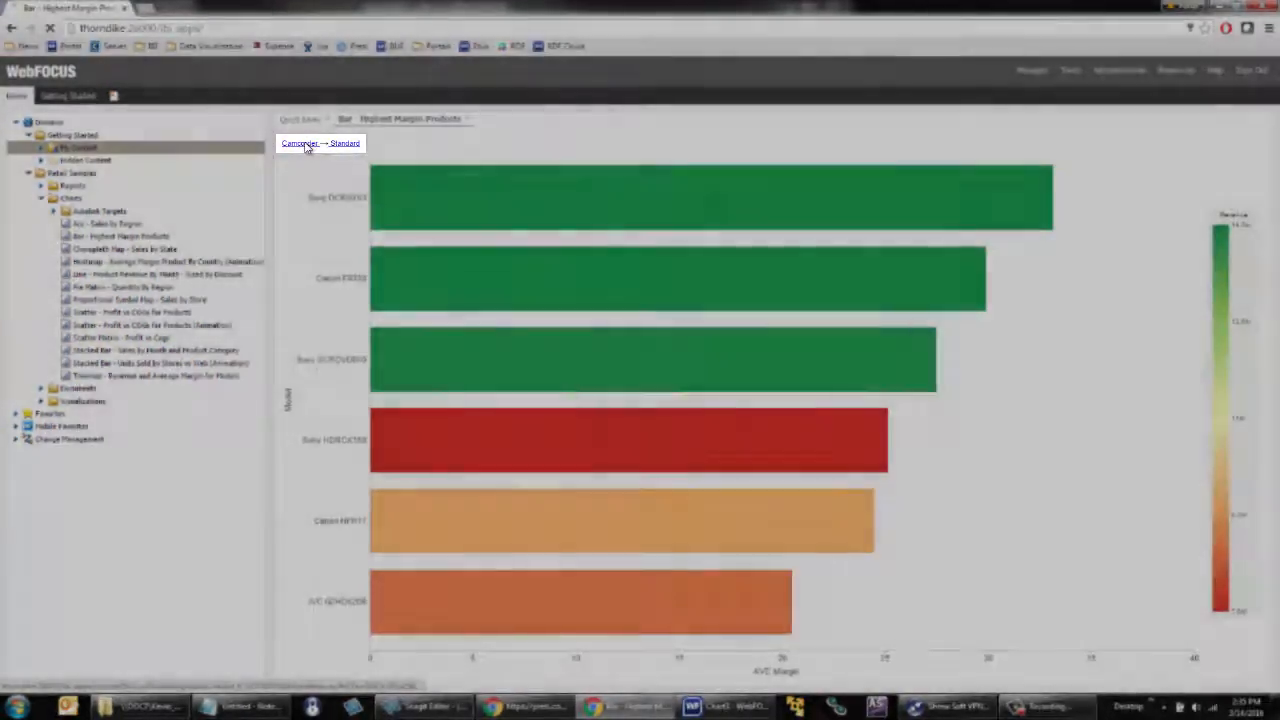
{"action": "left_click", "coordinate": [300, 143]}
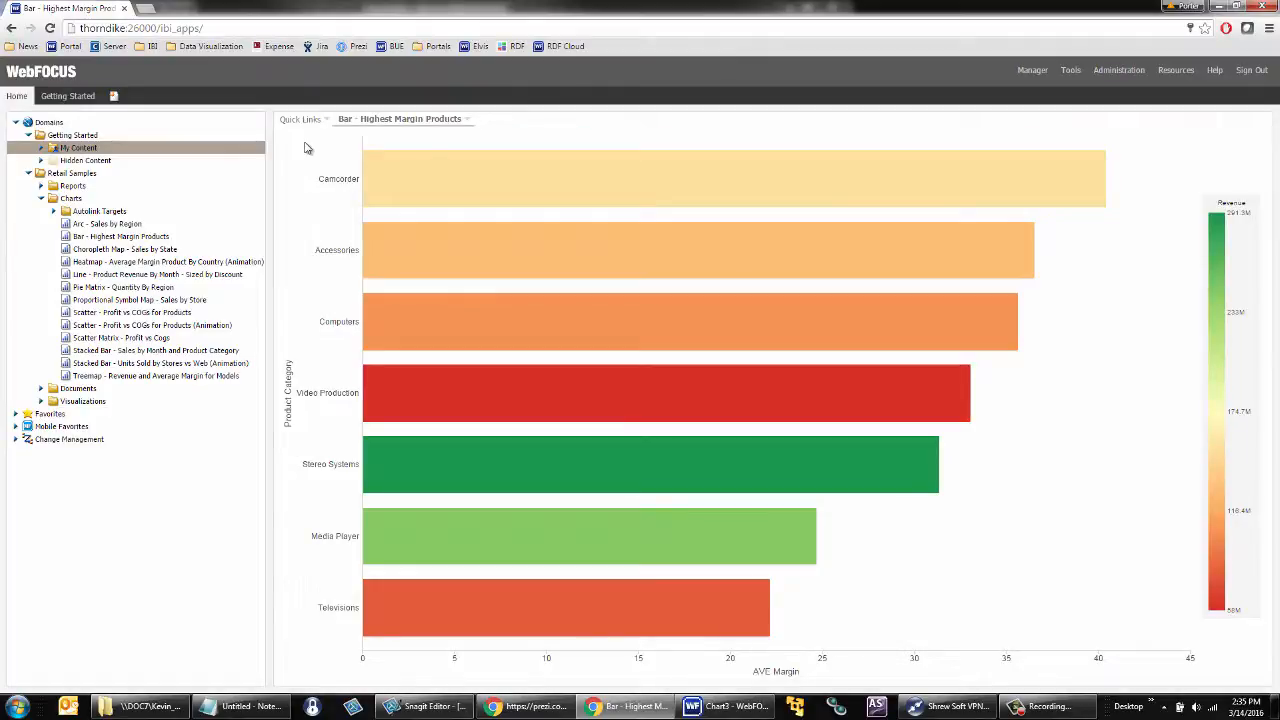
Step: Switch to the InfoAssist+ Chart3 window and chart Product,Category on the horizontal axis
{"action": "left_click", "coordinate": [700, 708]}
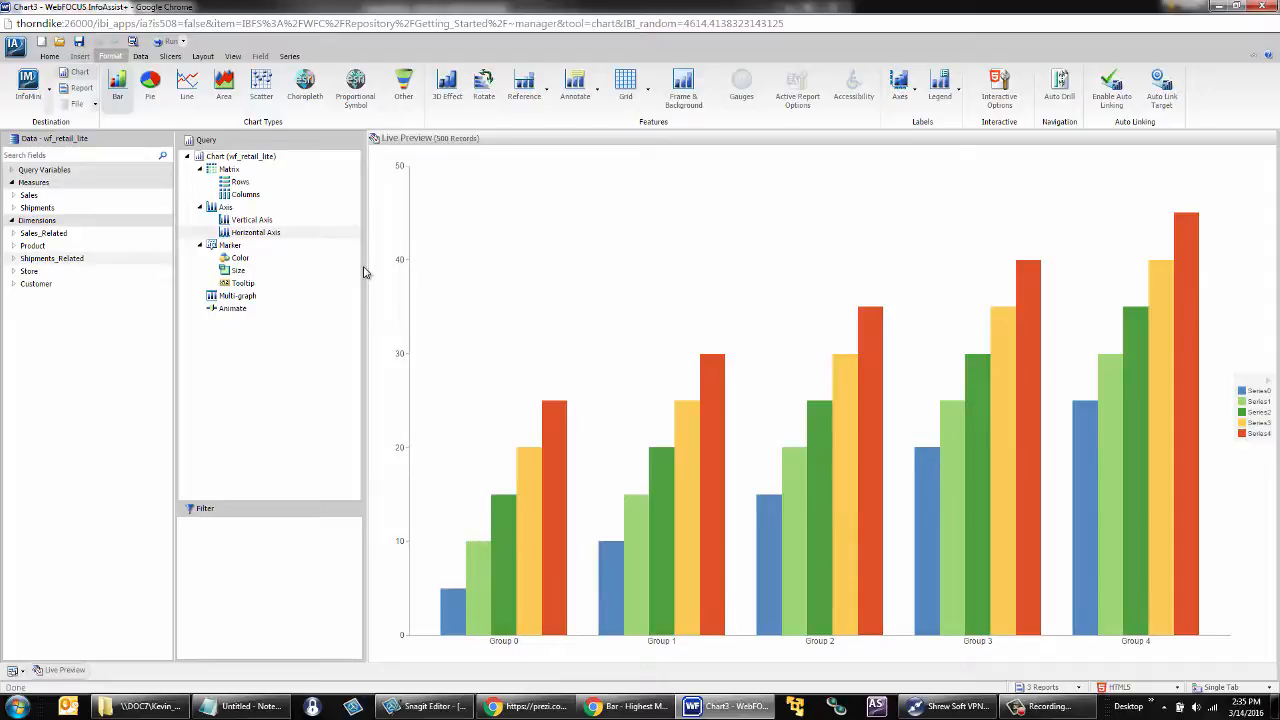
{"action": "left_click", "coordinate": [13, 245]}
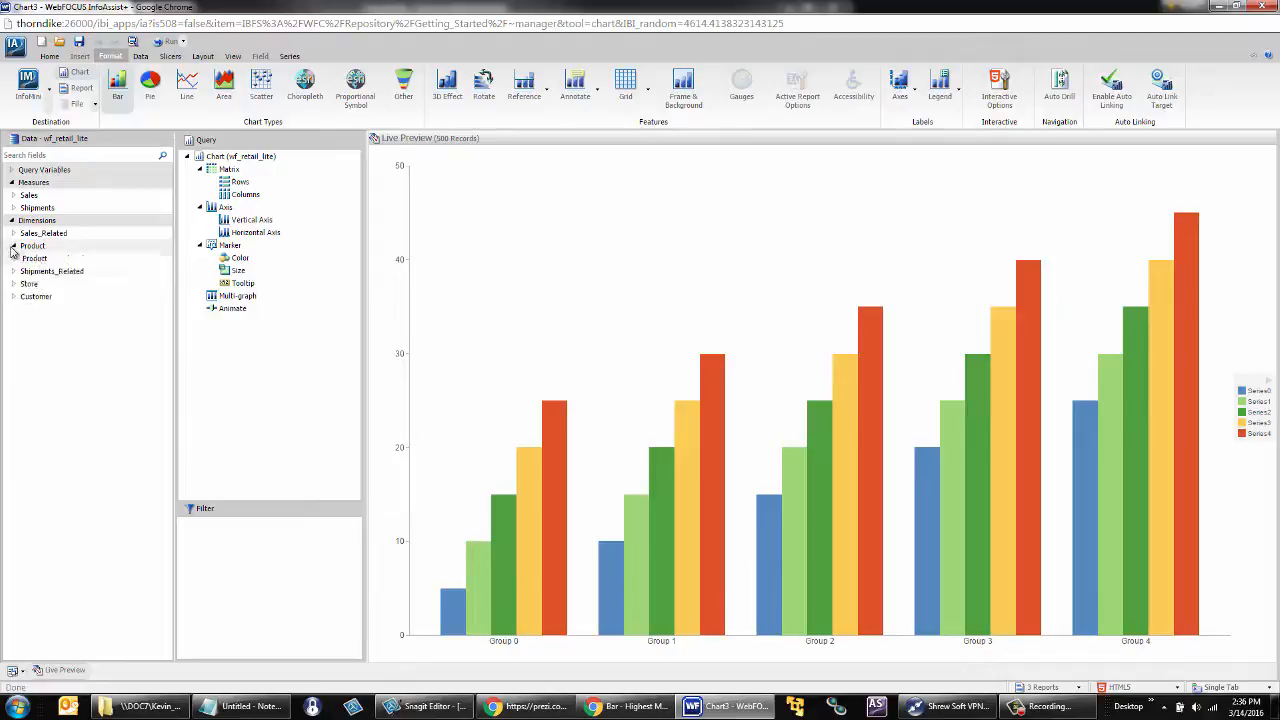
{"action": "left_click", "coordinate": [15, 258]}
{"action": "left_click_drag", "start_coordinate": [40, 272], "coordinate": [448, 271]}
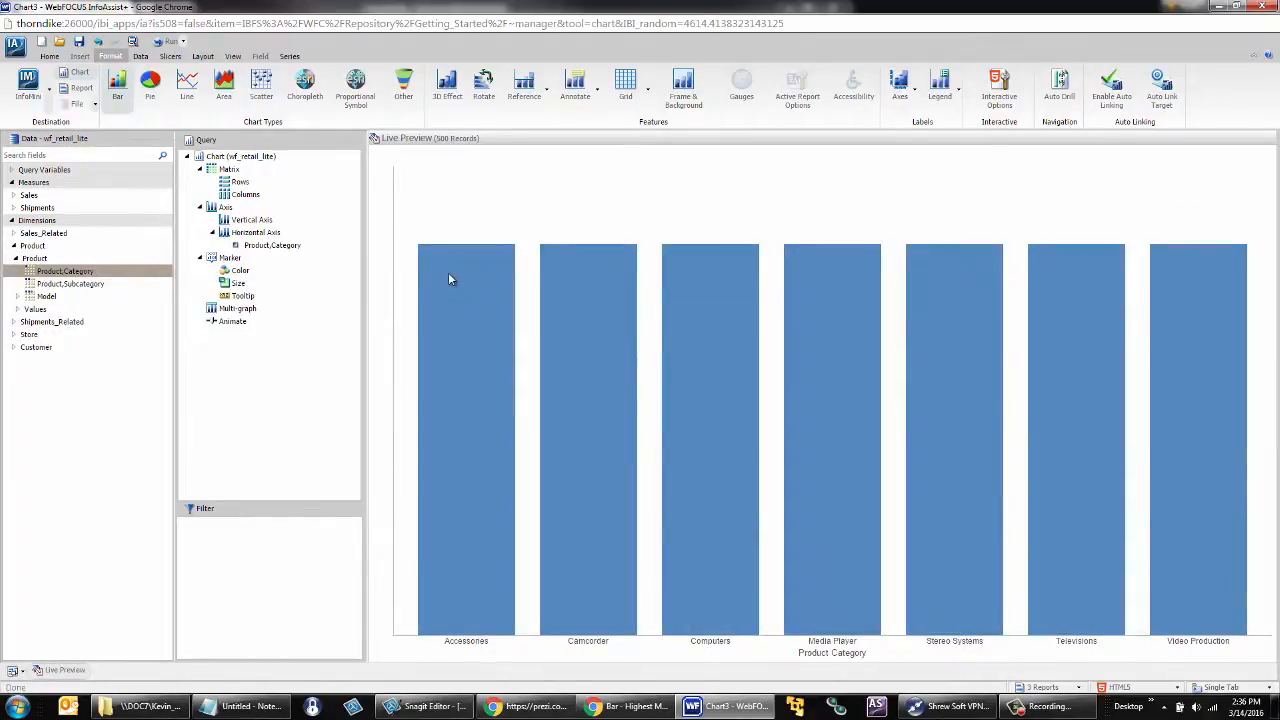
Step: Start a new detail (DEFINE) field named Margin with a two-decimal percent format, D12.2%
{"action": "left_click", "coordinate": [142, 58]}
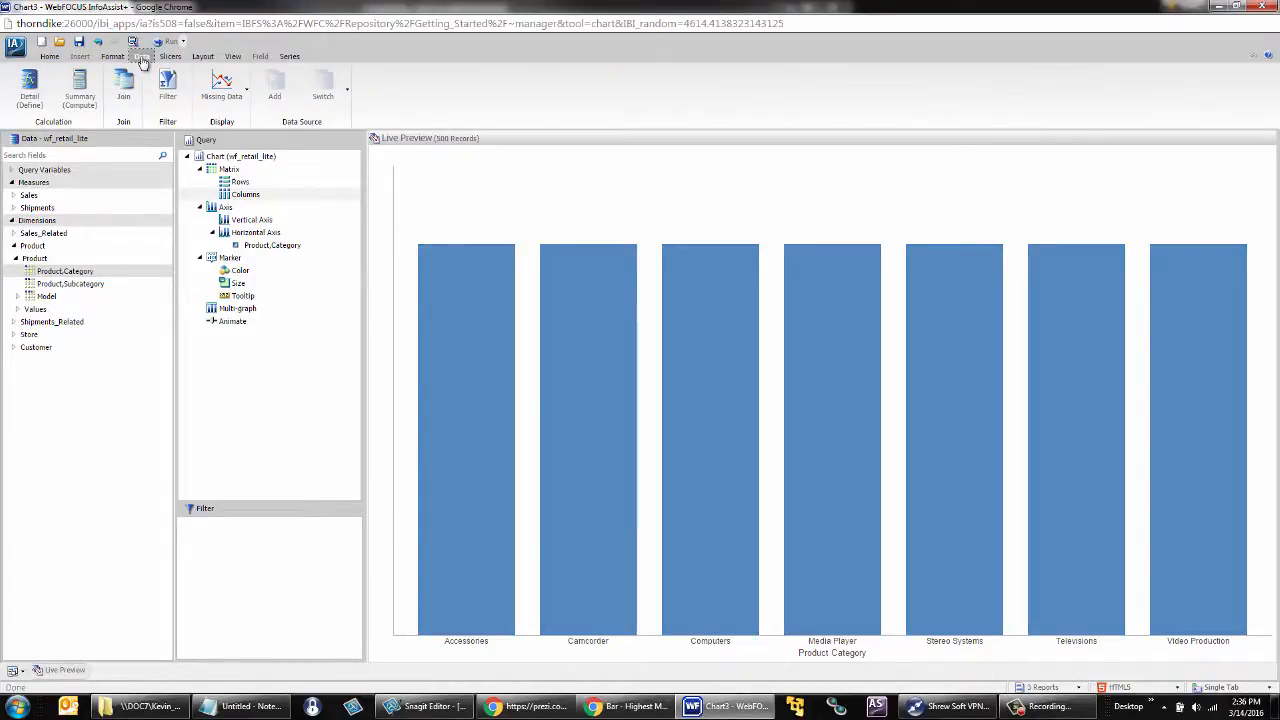
{"action": "left_click", "coordinate": [30, 88]}
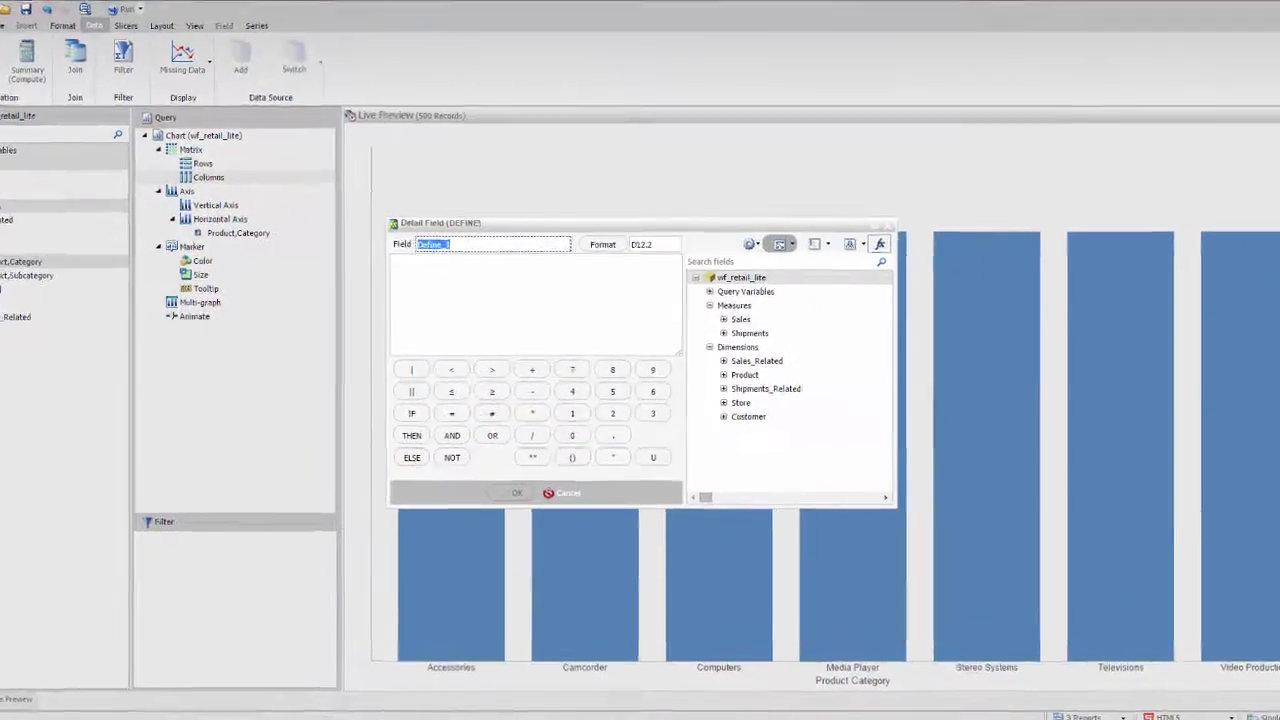
{"action": "type", "text": "Margin"}
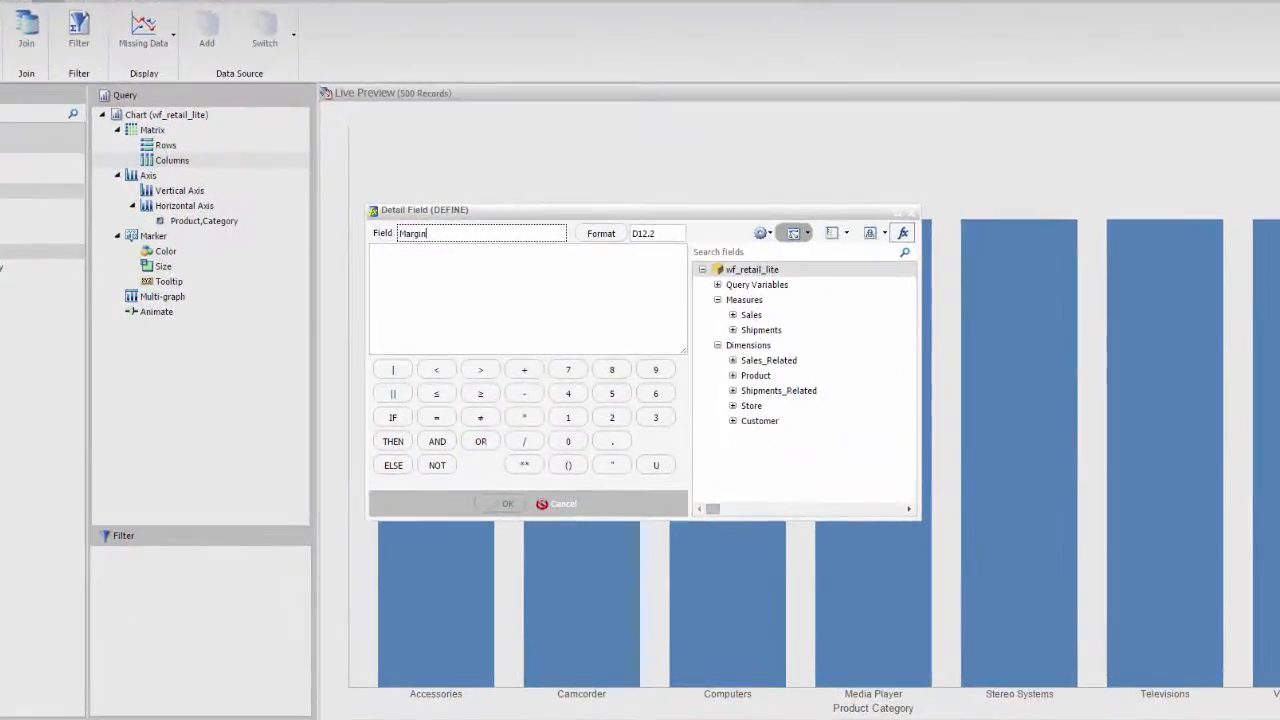
{"action": "left_click", "coordinate": [603, 234]}
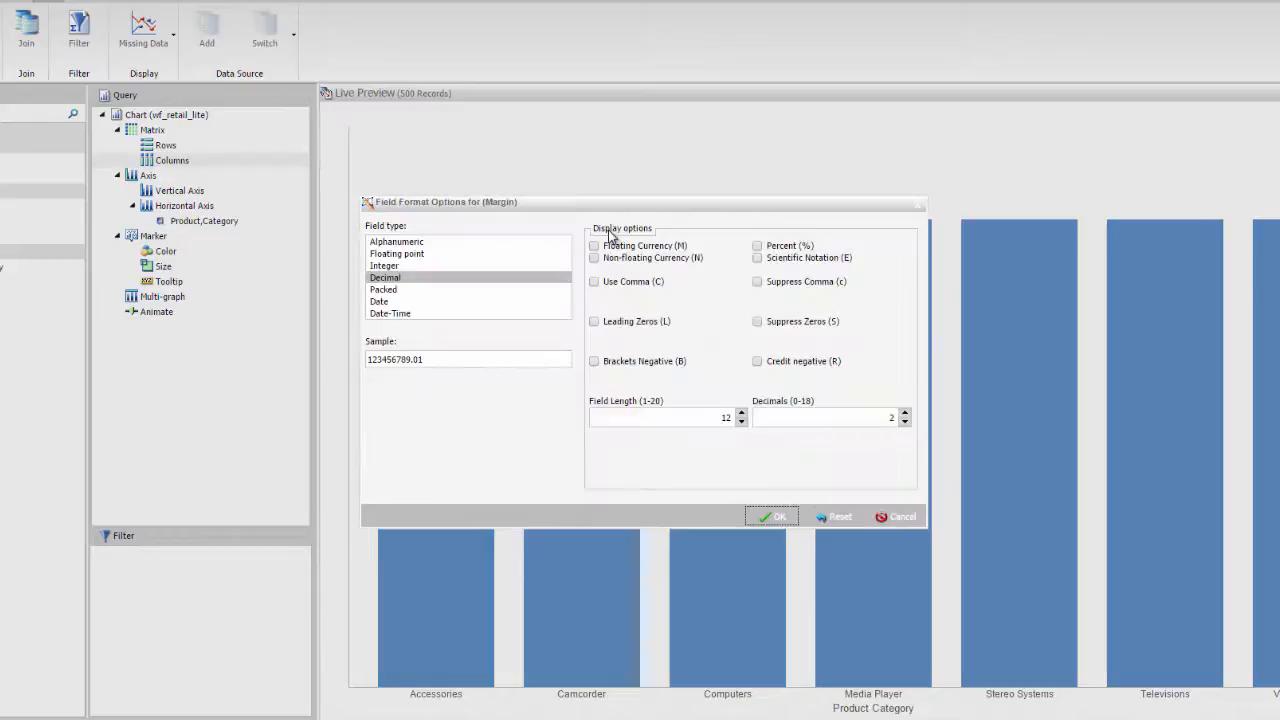
{"action": "left_click", "coordinate": [757, 246]}
{"action": "left_click", "coordinate": [765, 516]}
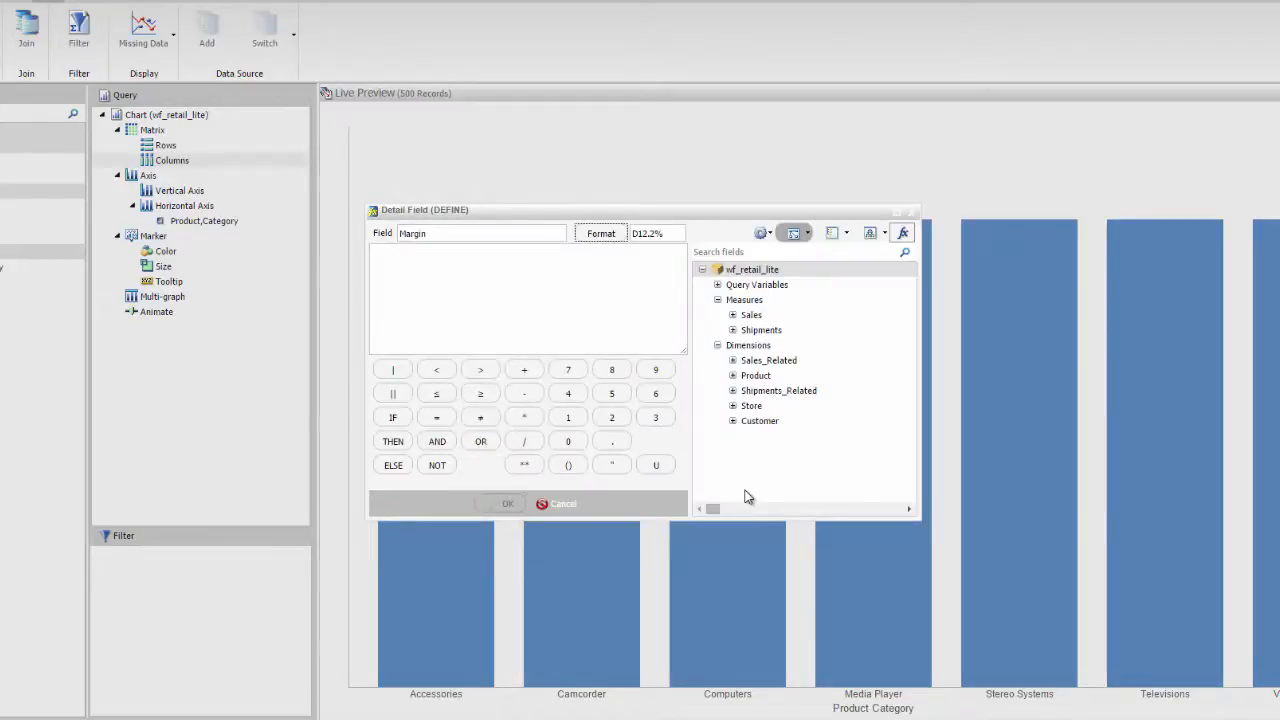
Step: Define Margin as (Gross Profit / Revenue)*100 using the US sales measures, and save the field
{"action": "left_click", "coordinate": [506, 291]}
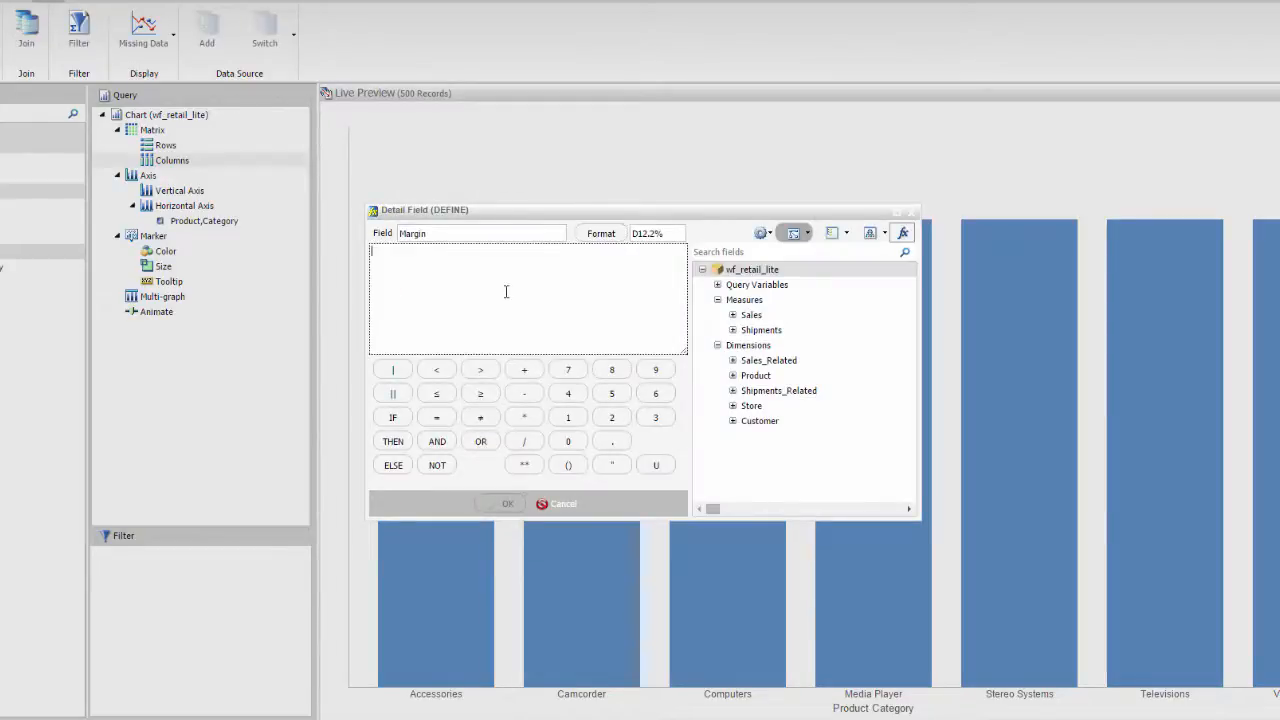
{"action": "left_click", "coordinate": [733, 315]}
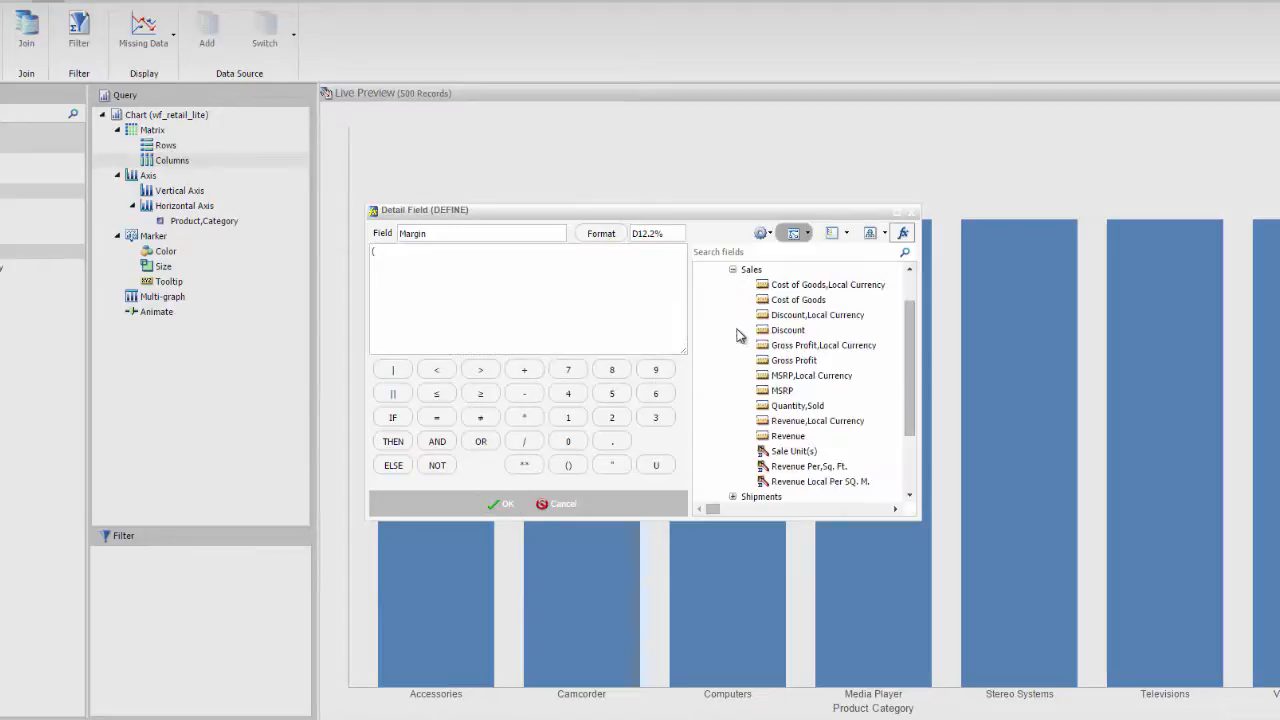
{"action": "double_click", "coordinate": [782, 361]}
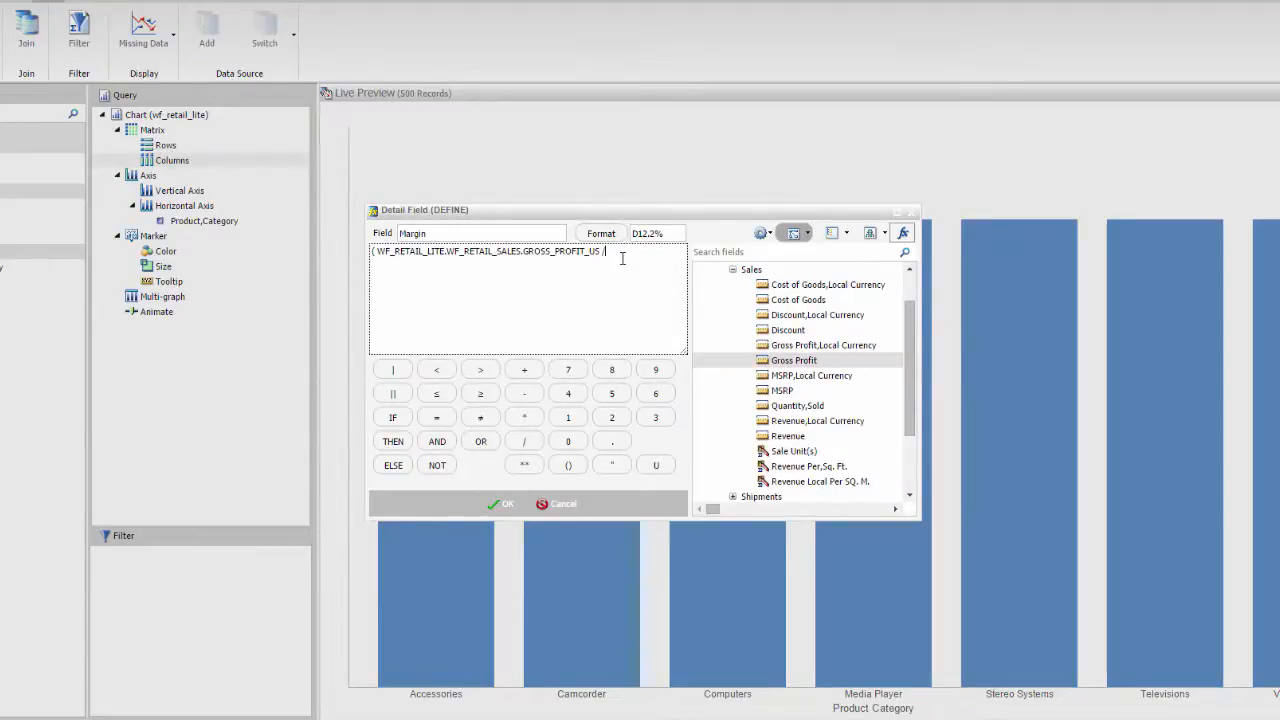
{"action": "double_click", "coordinate": [786, 437]}
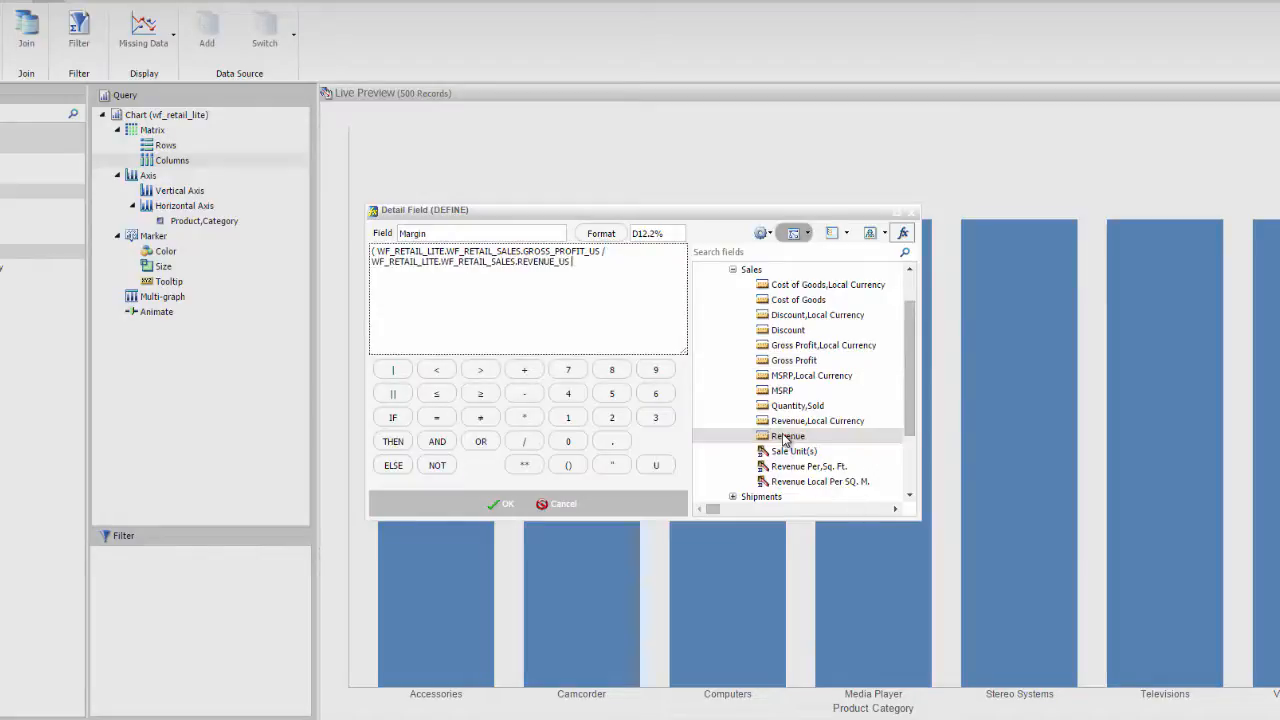
{"action": "type", "text": ")*100"}
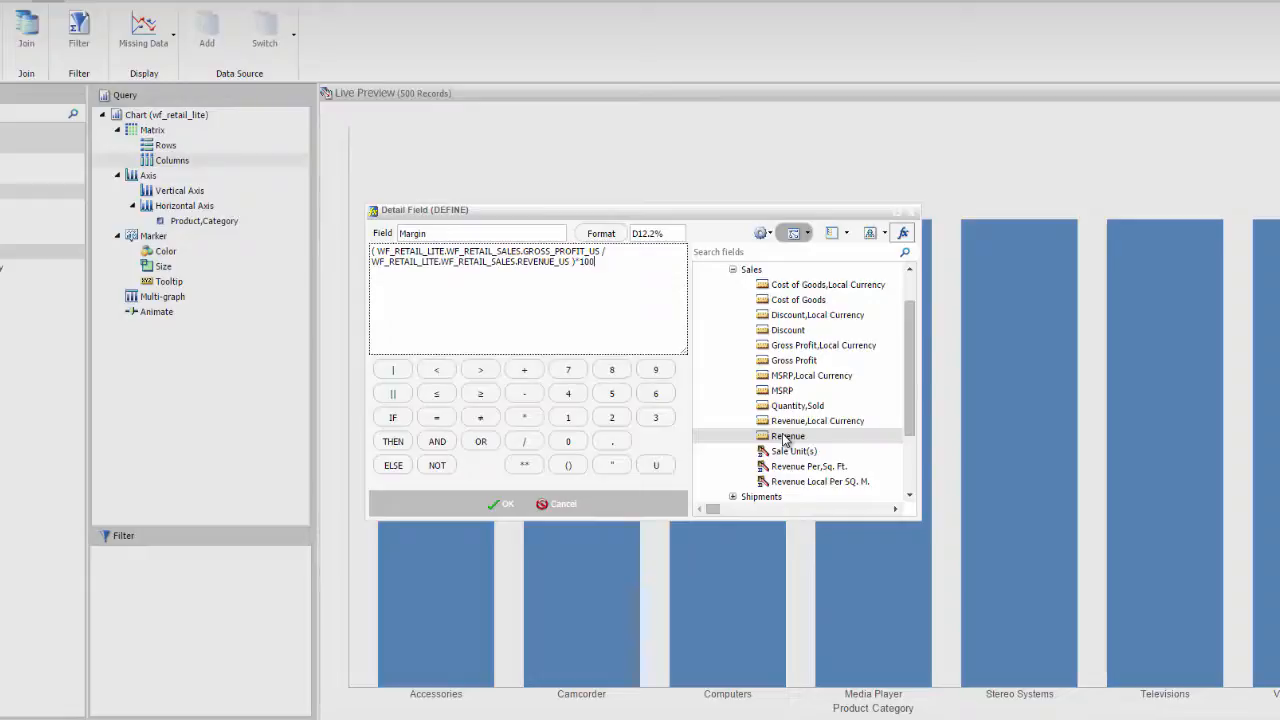
{"action": "left_click", "coordinate": [522, 506]}
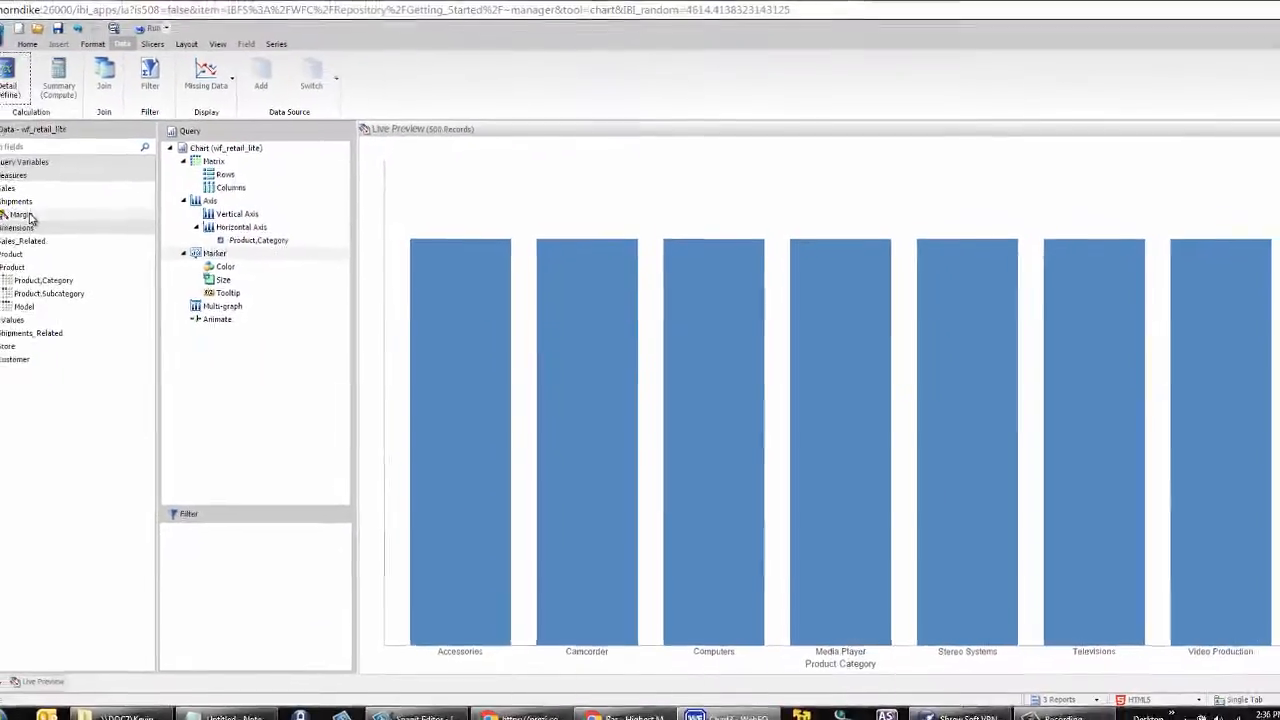
Step: Add Margin to the chart's vertical axis and rotate the chart so the bars run horizontally
{"action": "left_click_drag", "start_coordinate": [61, 221], "coordinate": [243, 220]}
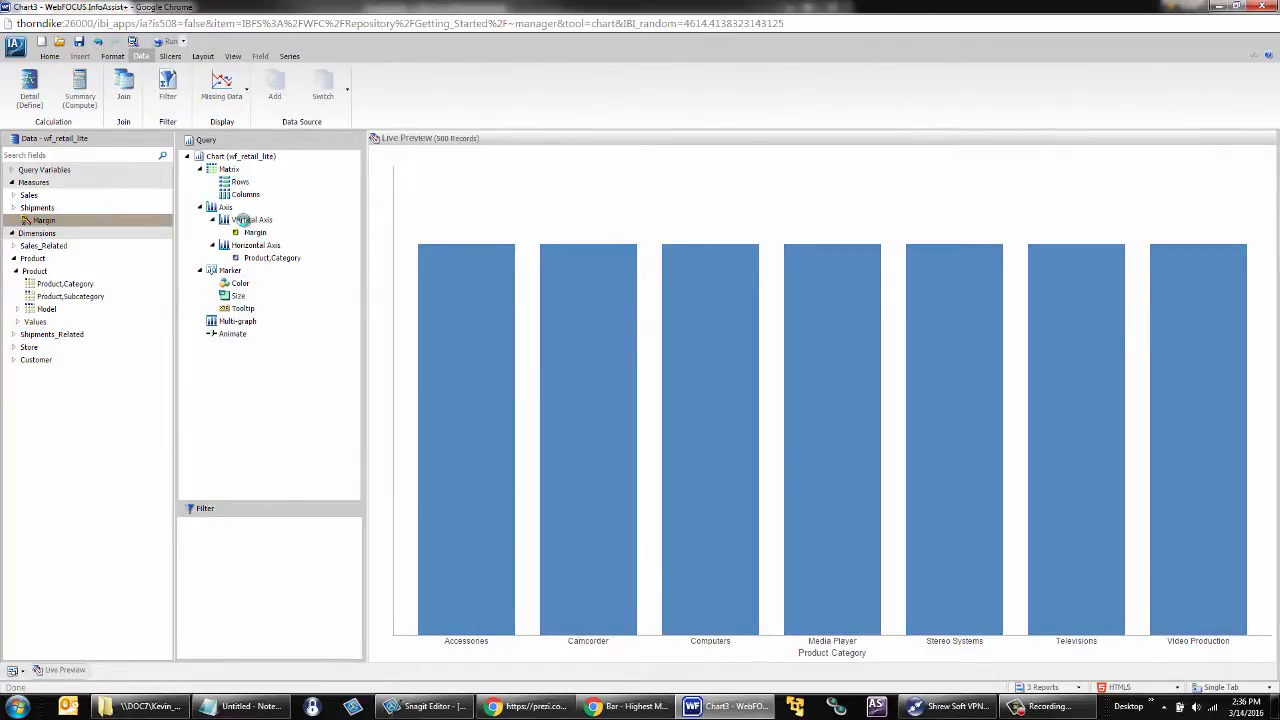
{"action": "left_click", "coordinate": [112, 57]}
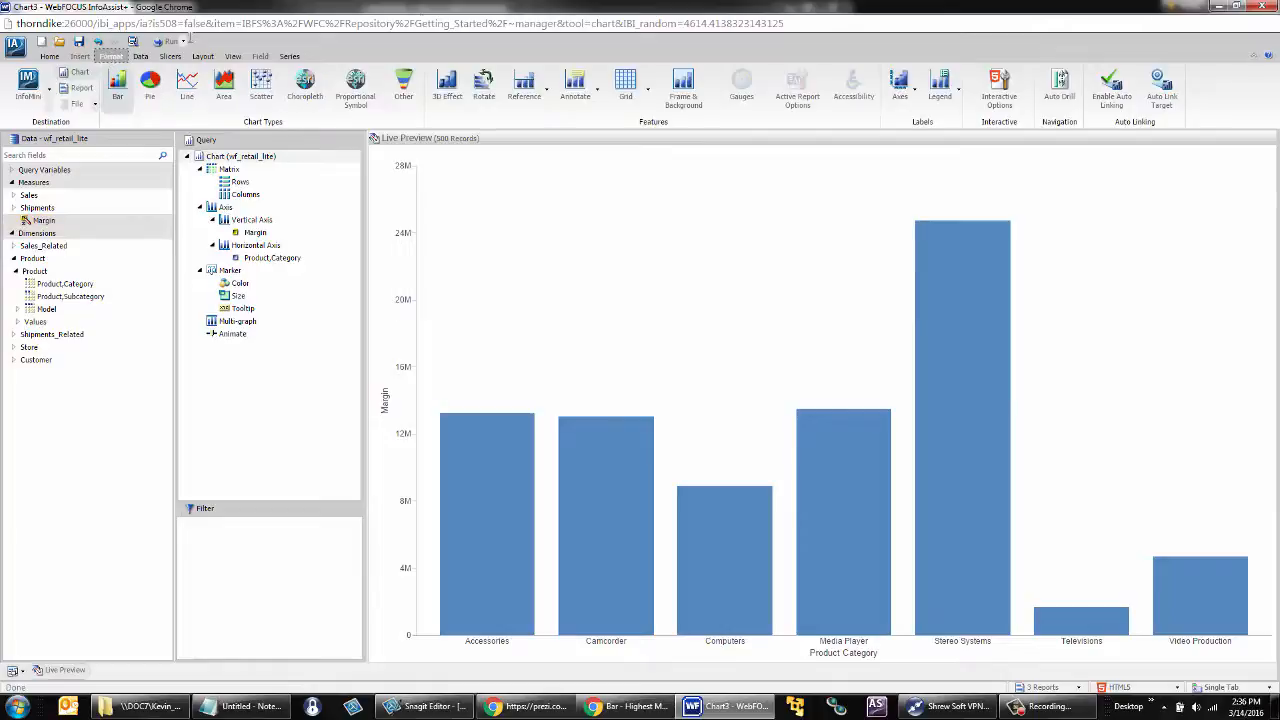
{"action": "left_click", "coordinate": [484, 86]}
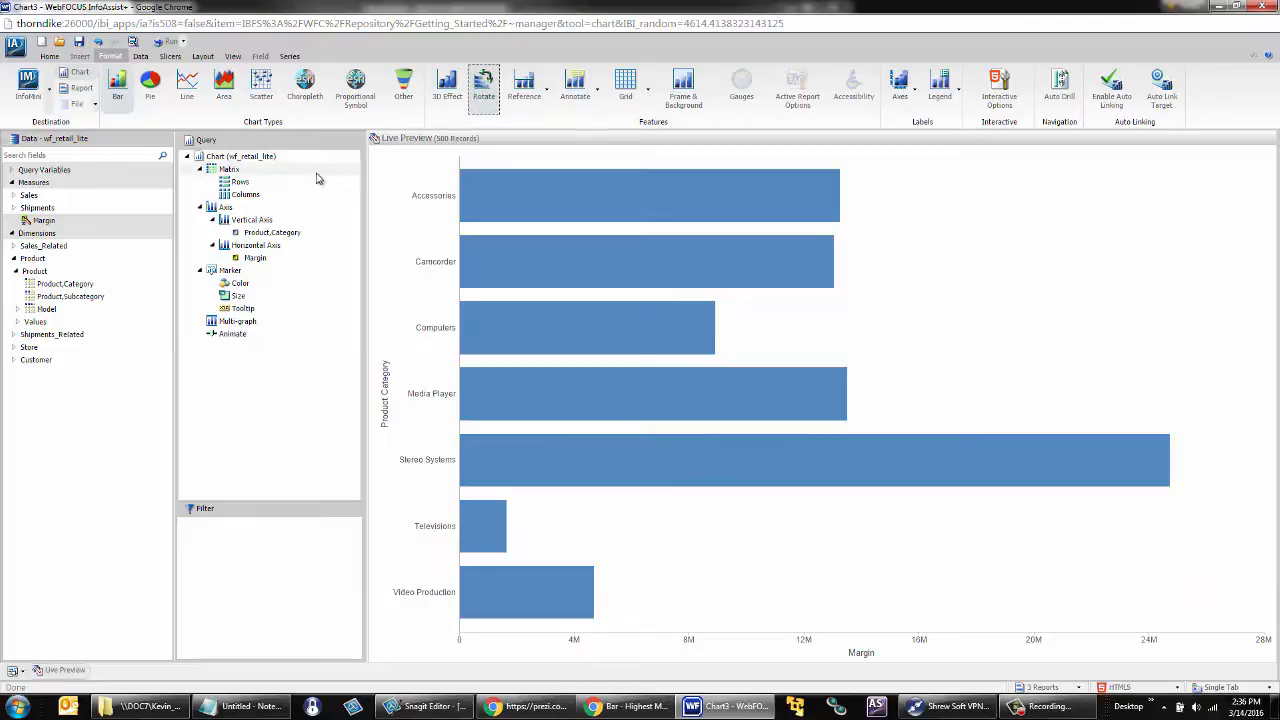
Step: Sort the chart by Margin from largest to smallest and aggregate Margin as Average
{"action": "left_click", "coordinate": [252, 259]}
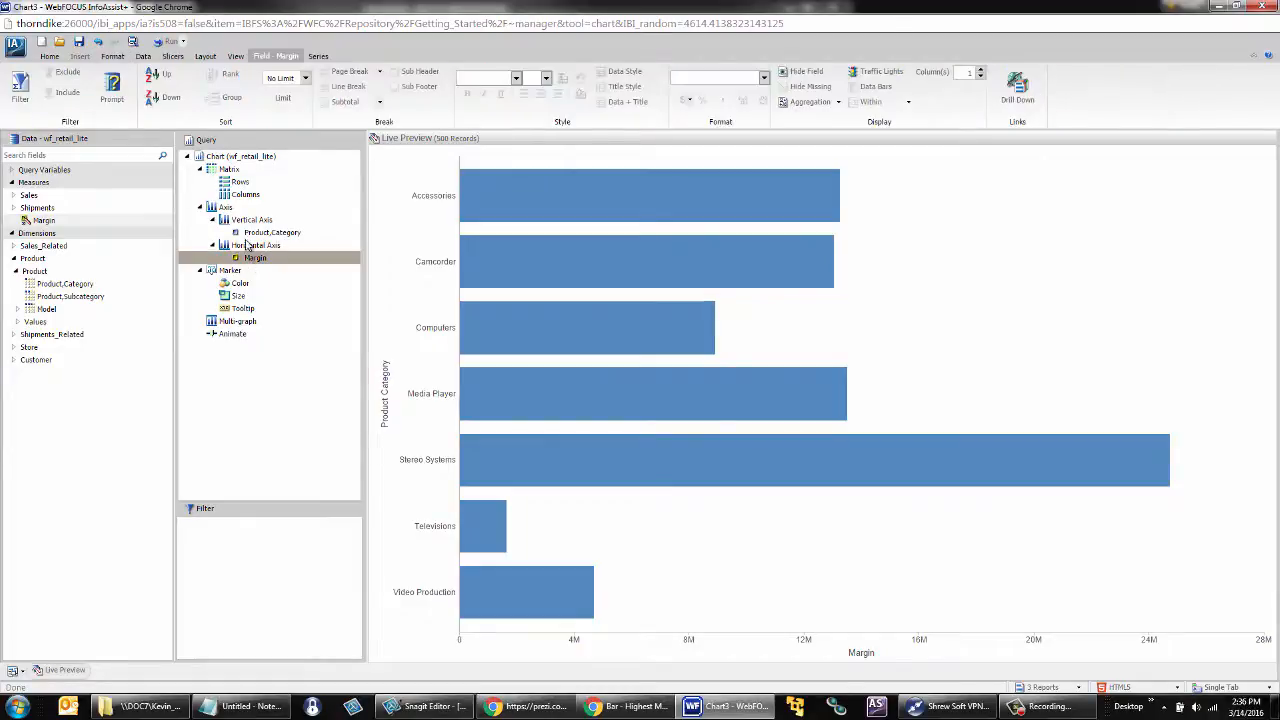
{"action": "left_click", "coordinate": [175, 98]}
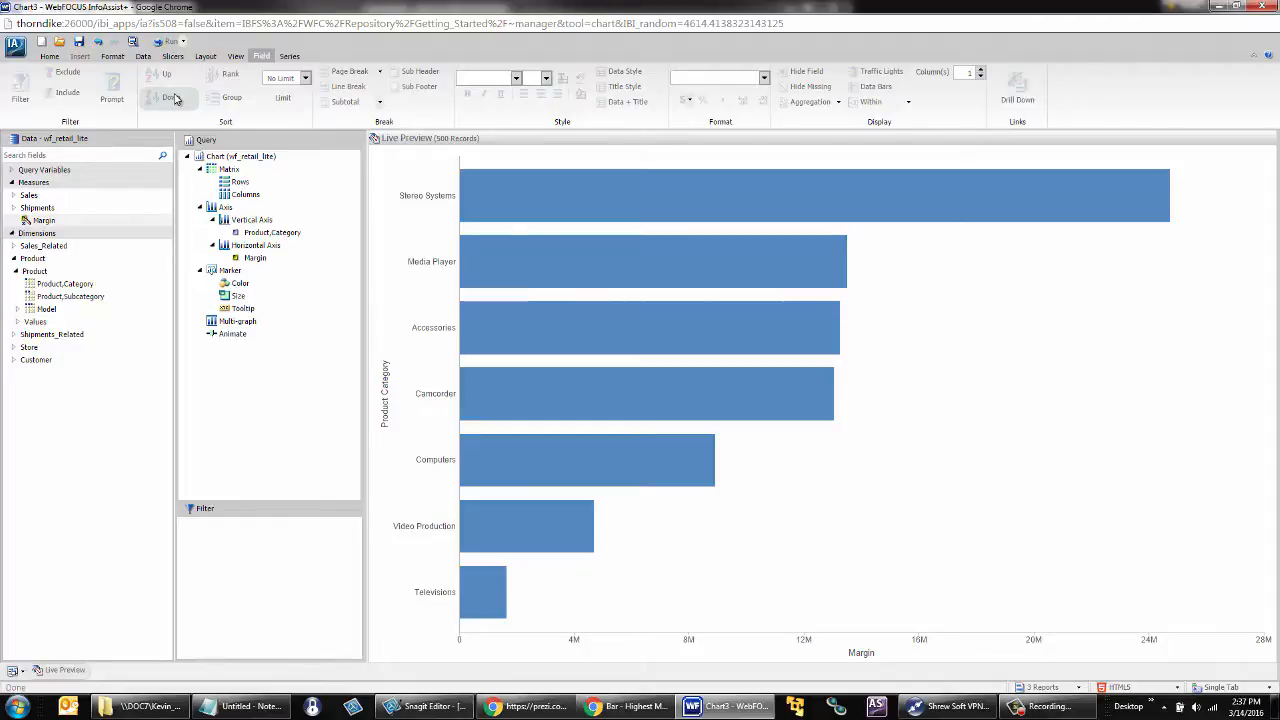
{"action": "right_click", "coordinate": [262, 258]}
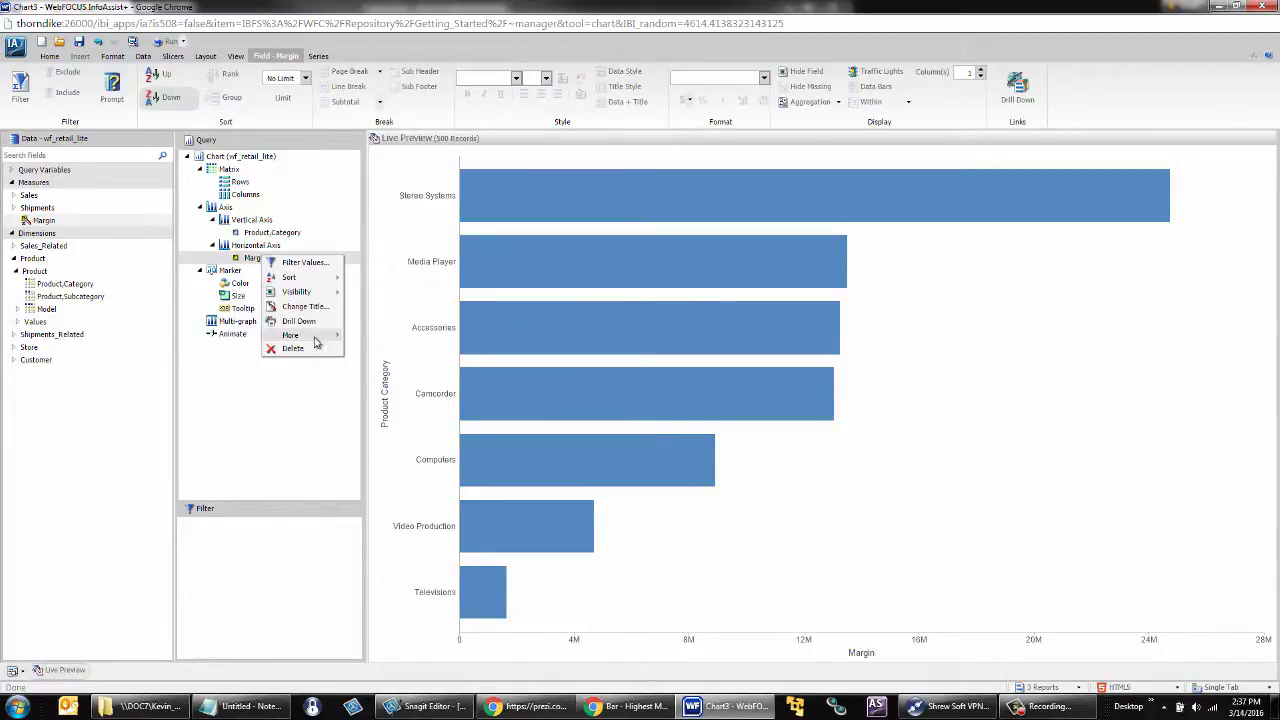
{"action": "mouse_move", "coordinate": [295, 335]}
{"action": "mouse_move", "coordinate": [400, 336]}
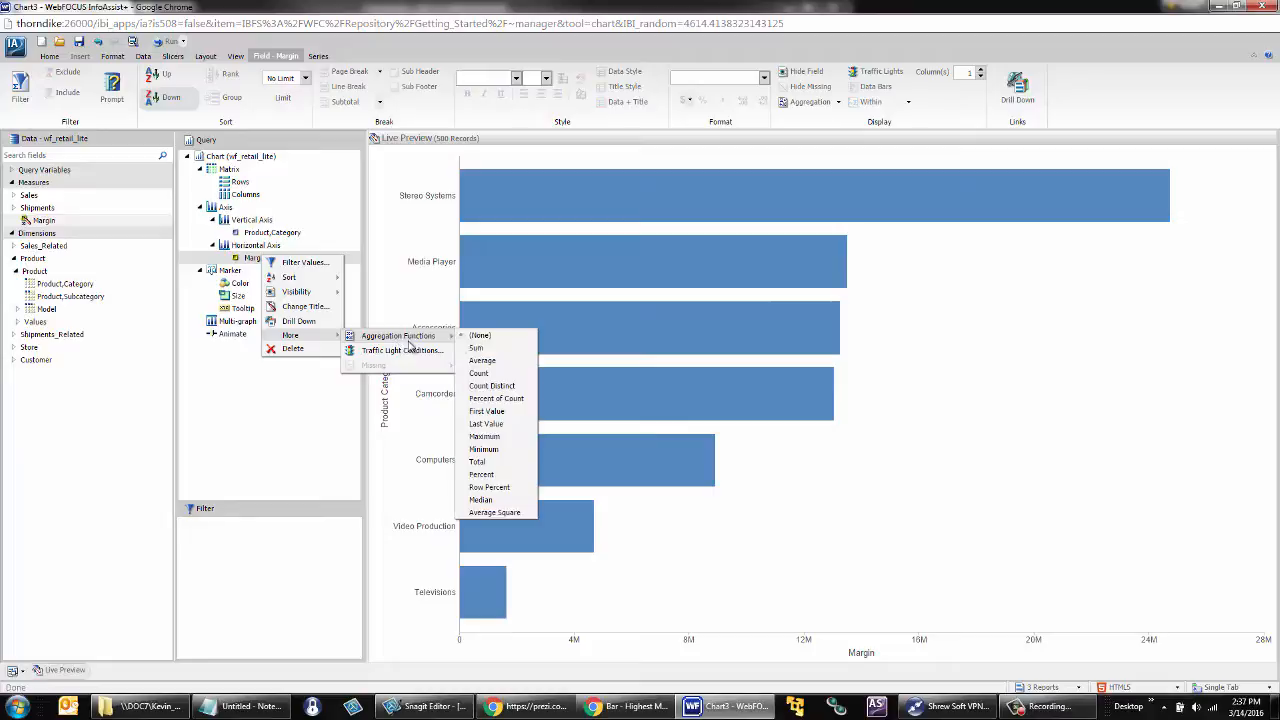
{"action": "left_click", "coordinate": [483, 361]}
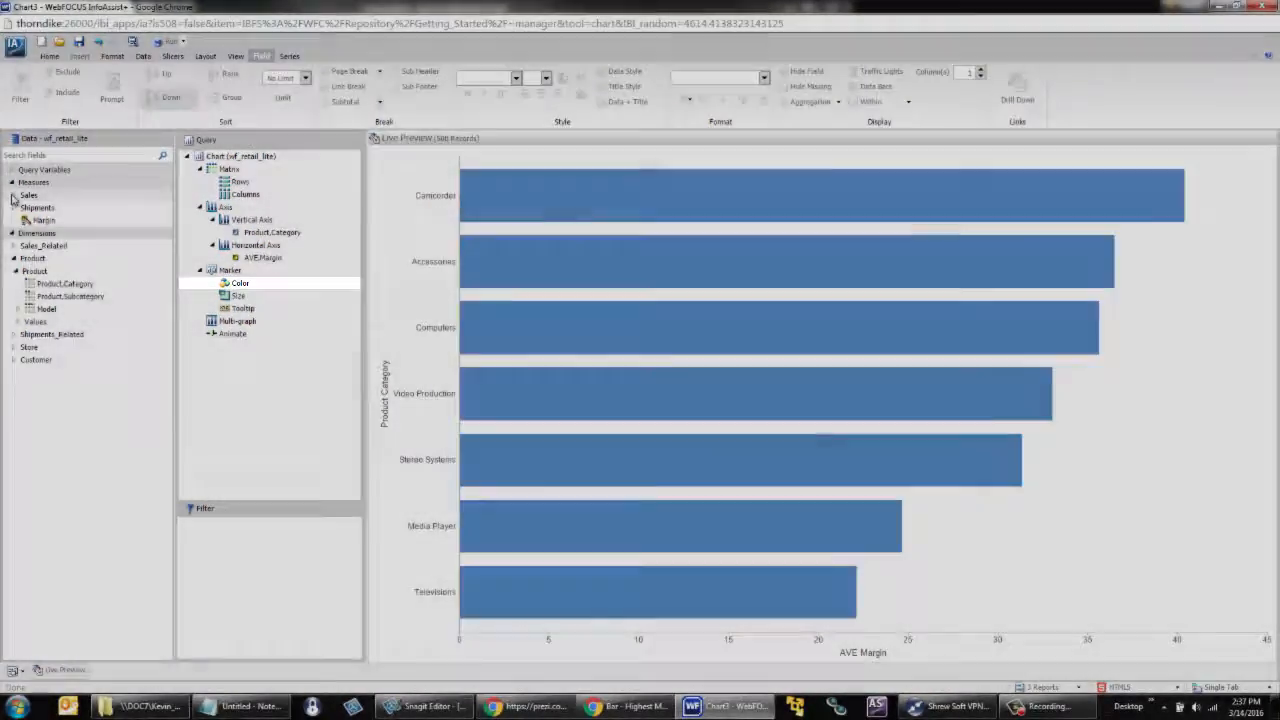
Step: Color the bars by the Revenue measure from Sales
{"action": "left_click", "coordinate": [14, 196]}
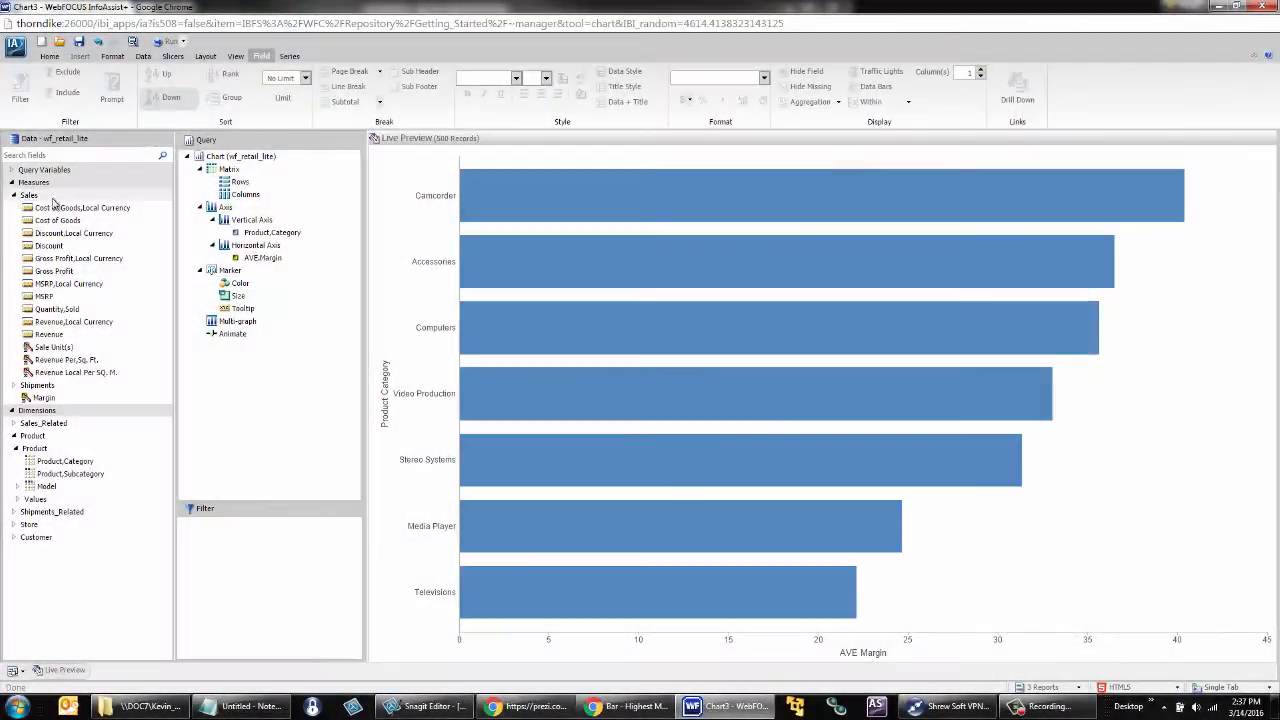
{"action": "mouse_move", "coordinate": [142, 309]}
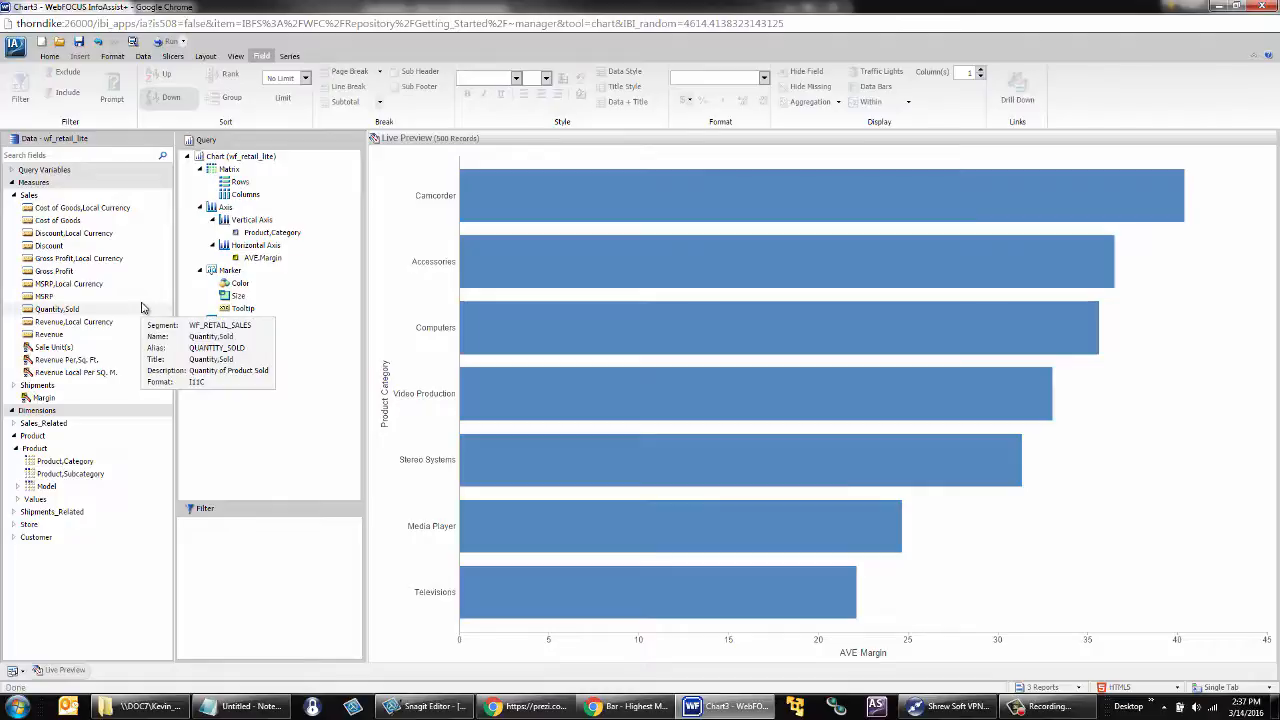
{"action": "mouse_move", "coordinate": [48, 337]}
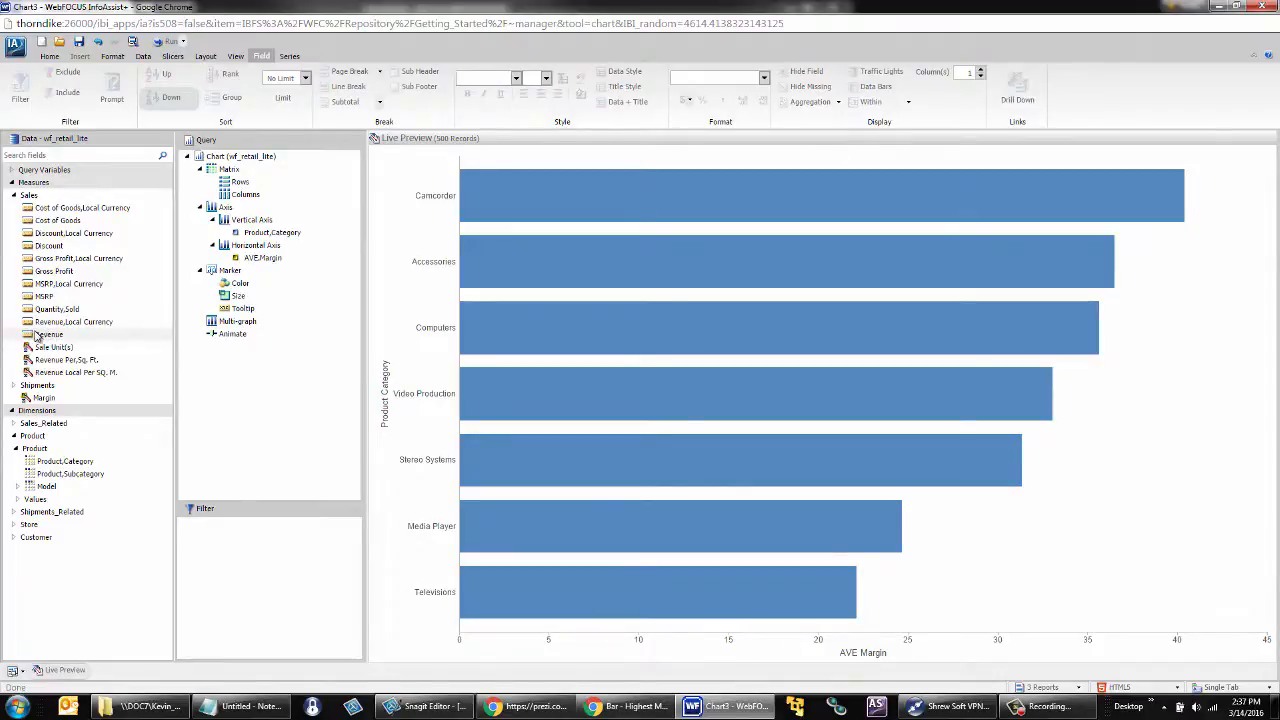
{"action": "mouse_move", "coordinate": [38, 336]}
{"action": "left_mouse_down"}
{"action": "mouse_move", "coordinate": [163, 318]}
{"action": "mouse_move", "coordinate": [240, 288]}
{"action": "left_mouse_up"}
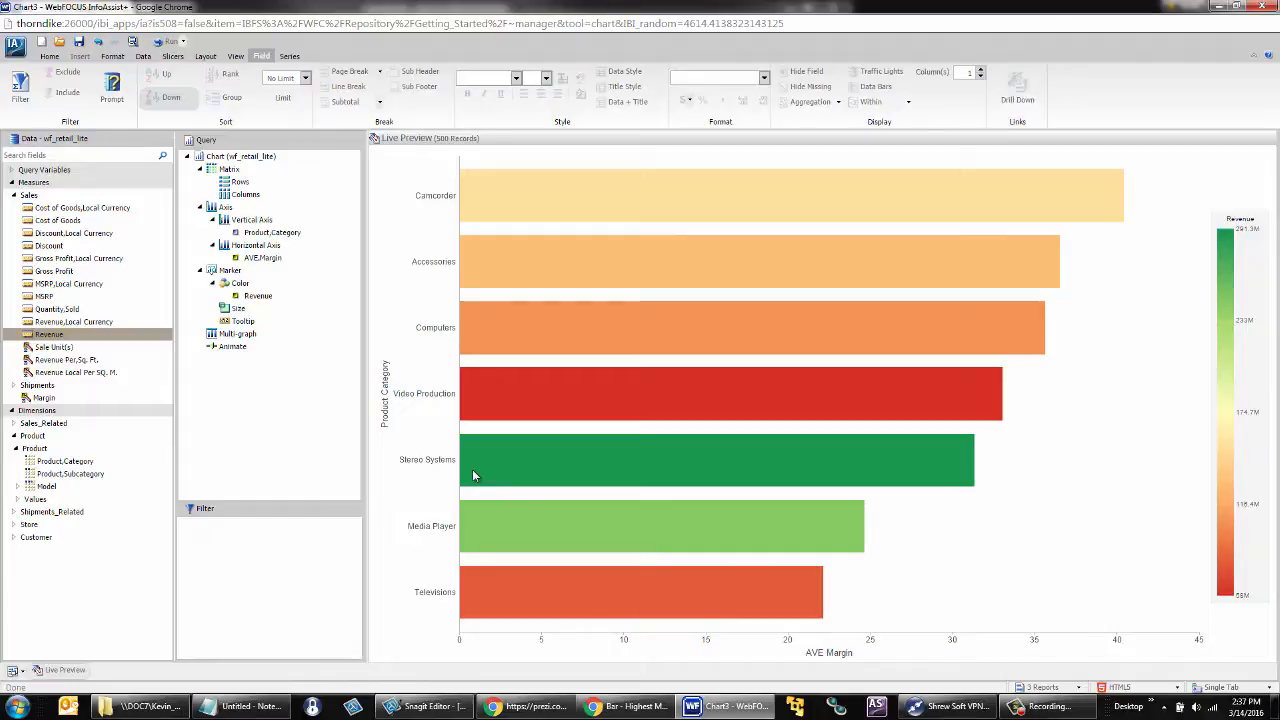
Step: Enable Auto Drill for the chart and run it
{"action": "left_click", "coordinate": [113, 57]}
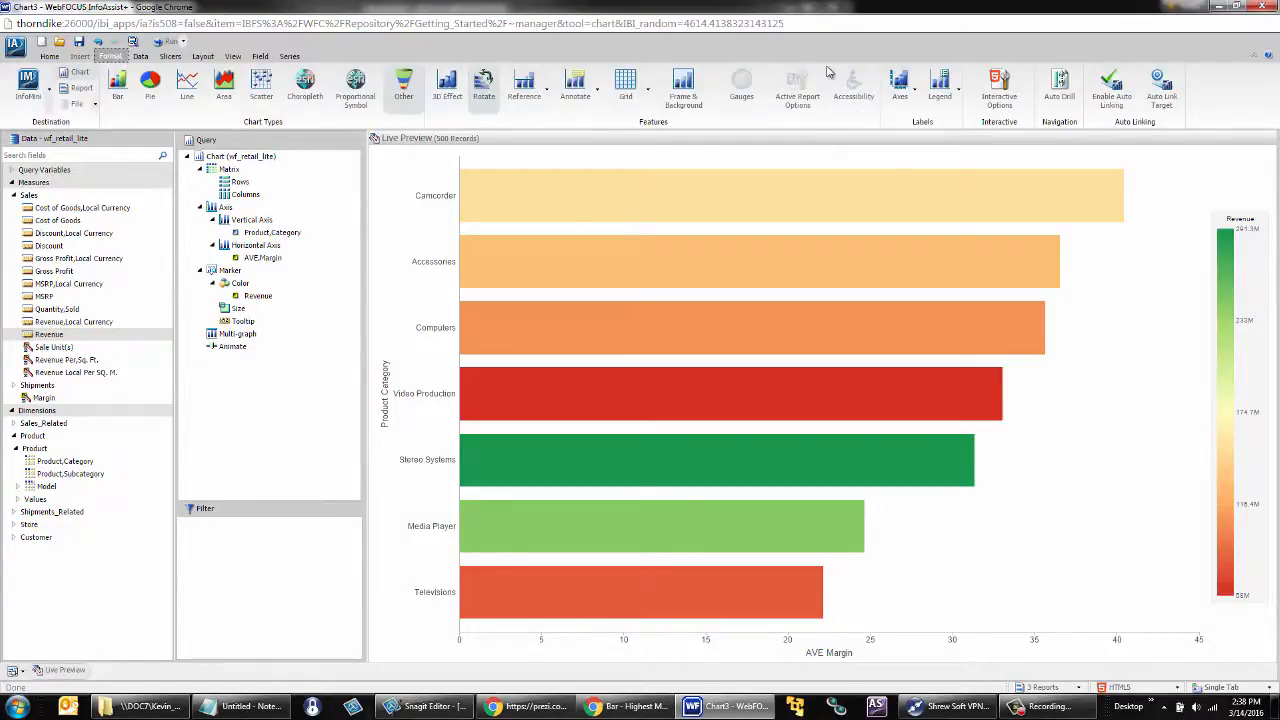
{"action": "left_click", "coordinate": [1058, 100]}
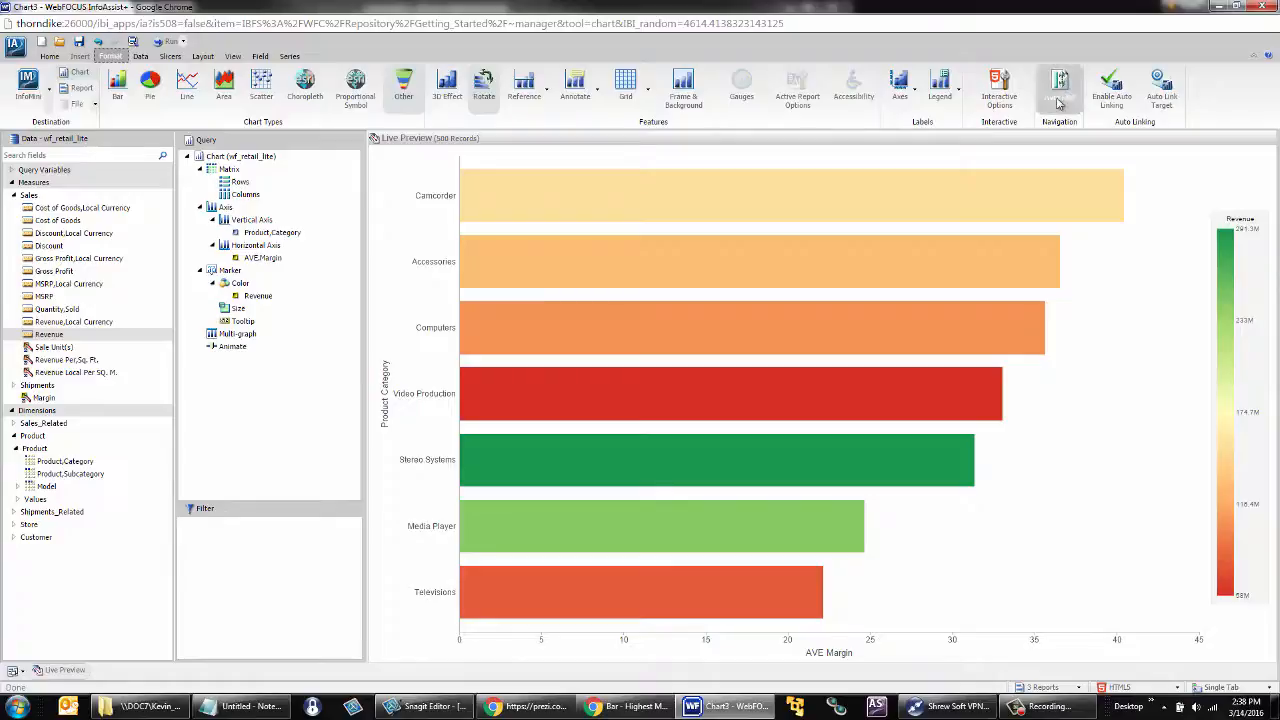
{"action": "left_click", "coordinate": [169, 43]}
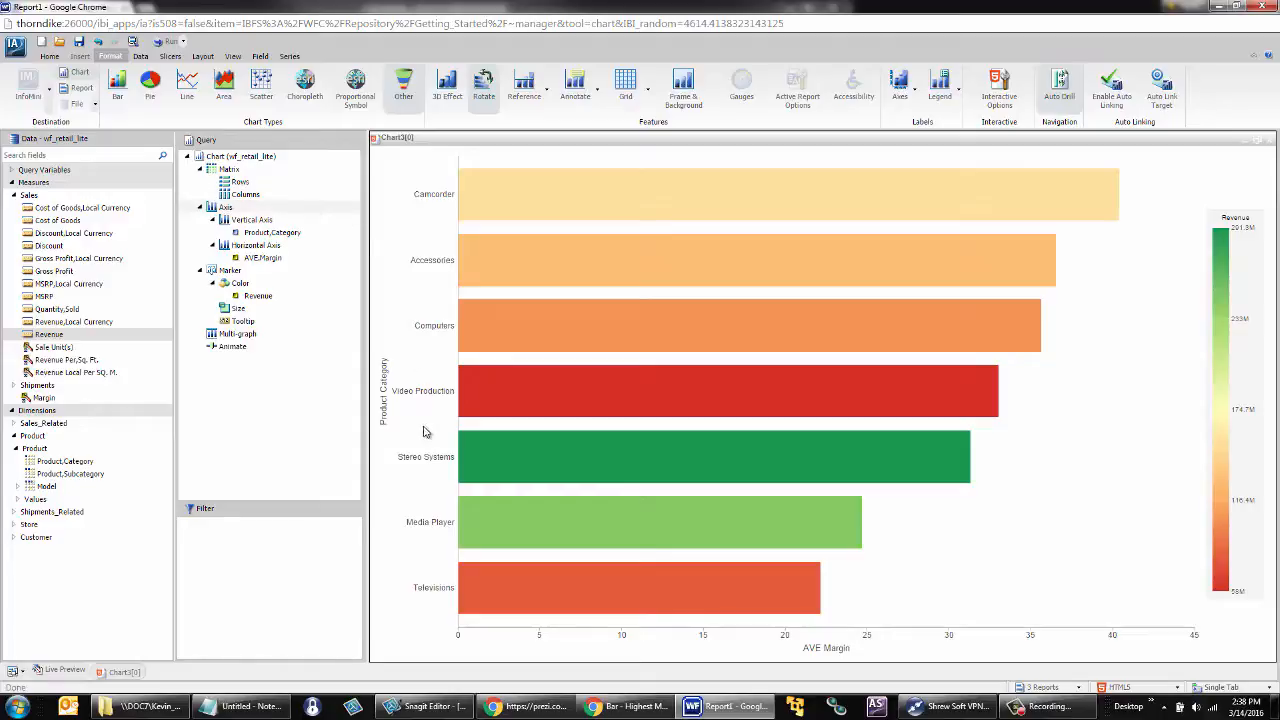
{"action": "mouse_move", "coordinate": [492, 451]}
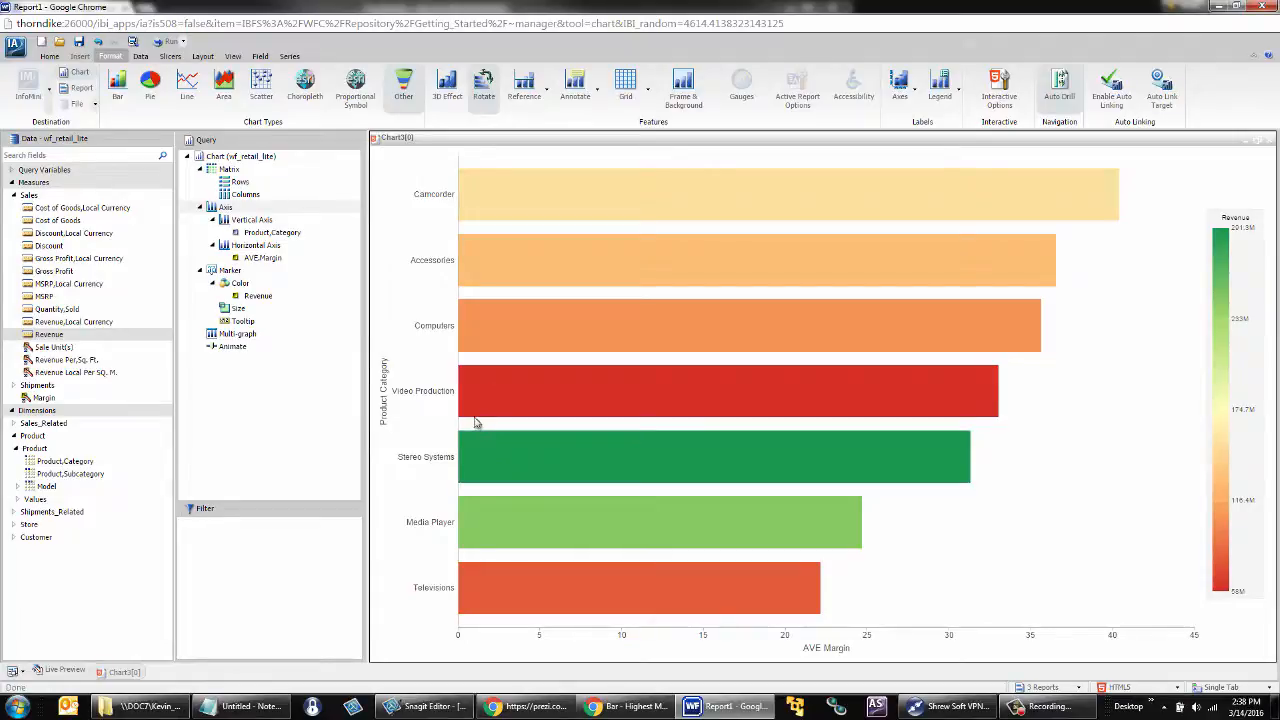
{"action": "mouse_move", "coordinate": [478, 407]}
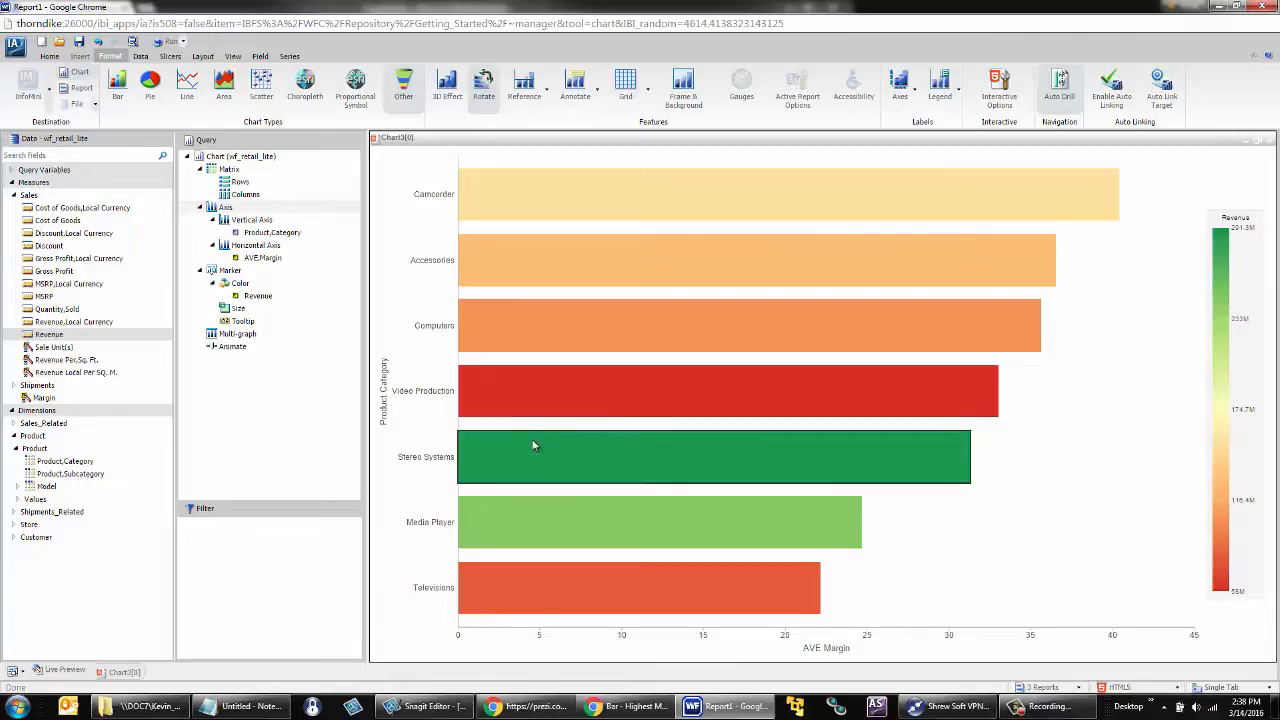
Step: Drill down from the Stereo Systems bar to Product Subcategory
{"action": "mouse_move", "coordinate": [535, 440]}
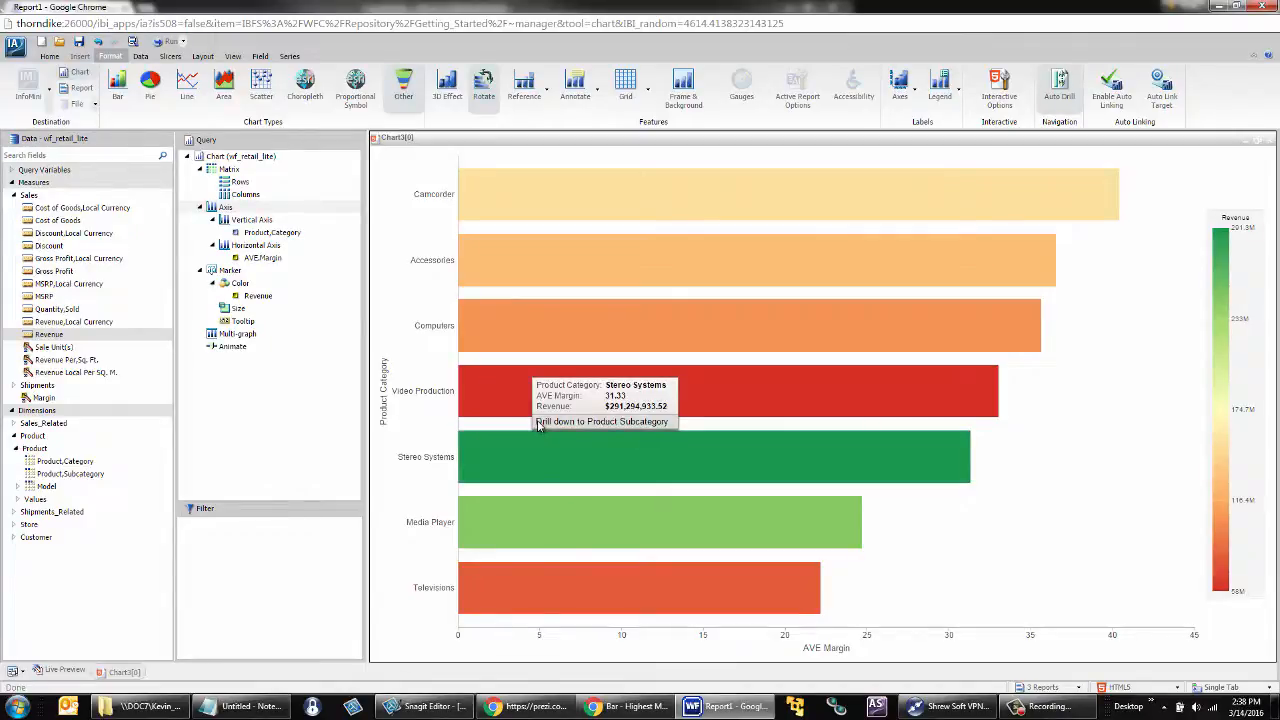
{"action": "left_click", "coordinate": [537, 421]}
{"action": "mouse_move", "coordinate": [538, 427]}
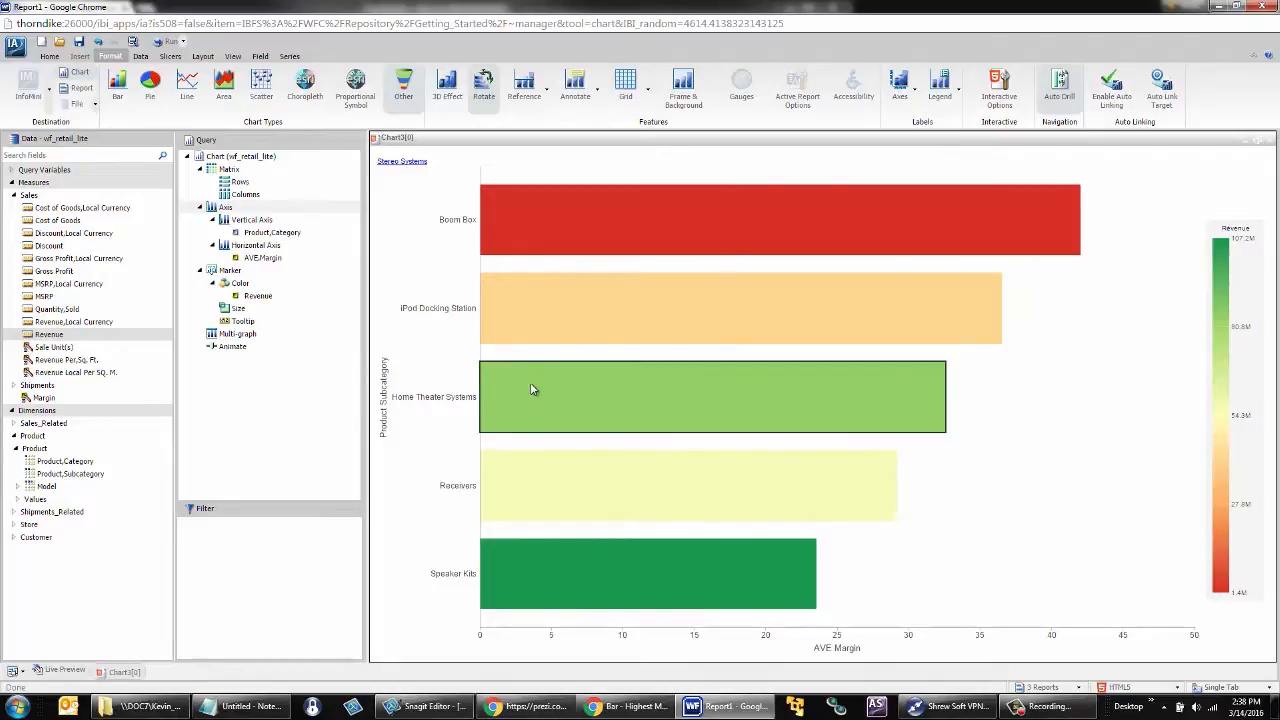
Step: Drill down from the Speaker Kits bar to Model and return to the product category level through the Stereo Systems breadcrumb
{"action": "mouse_move", "coordinate": [531, 387]}
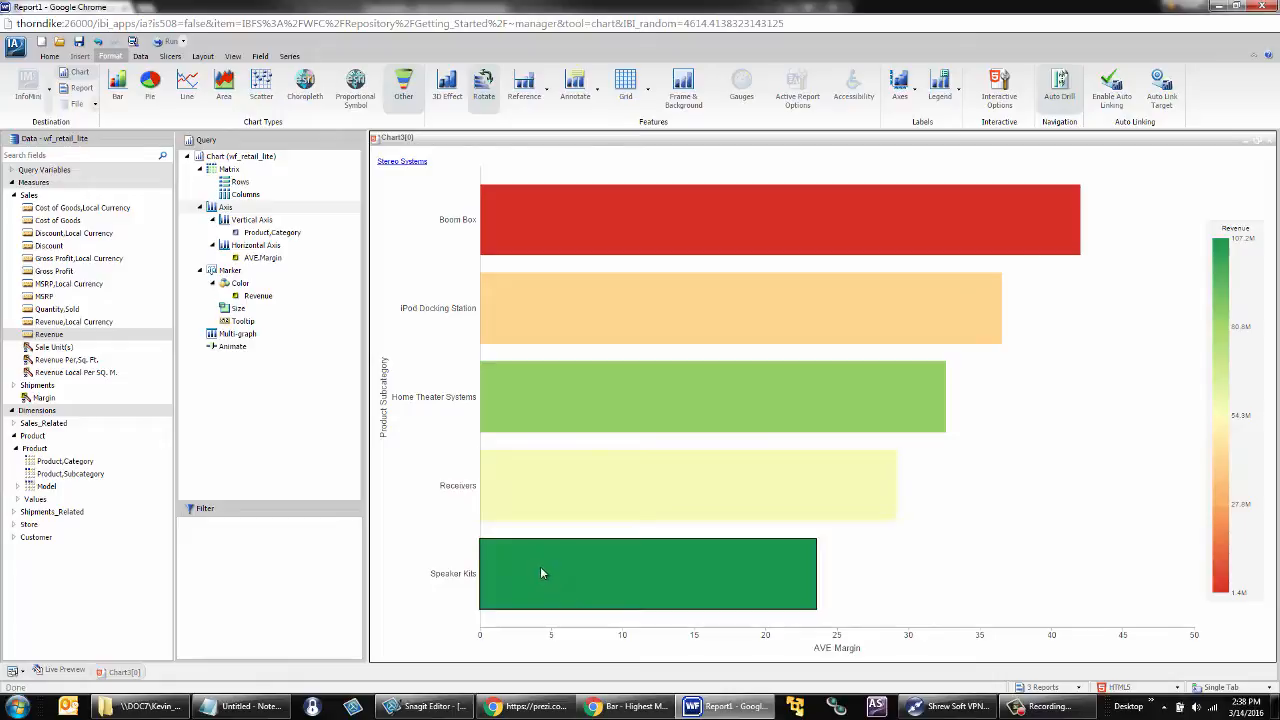
{"action": "mouse_move", "coordinate": [540, 566]}
{"action": "left_click", "coordinate": [592, 558]}
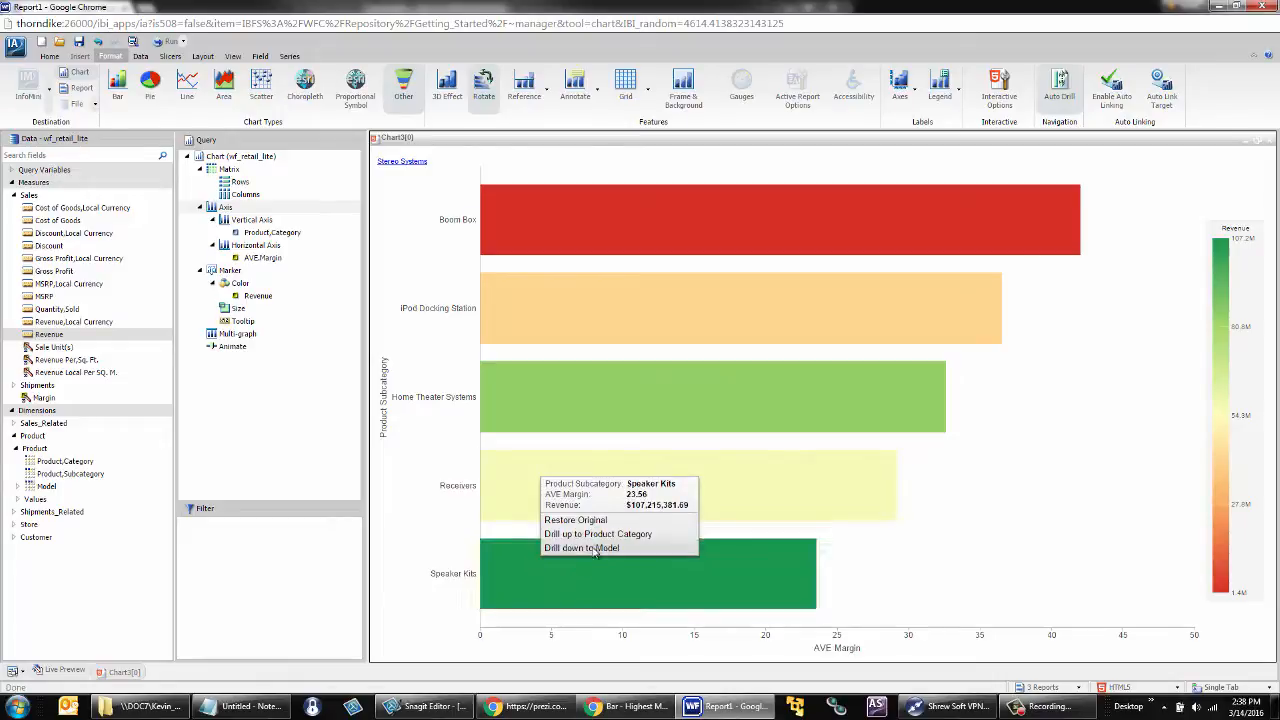
{"action": "mouse_move", "coordinate": [592, 553]}
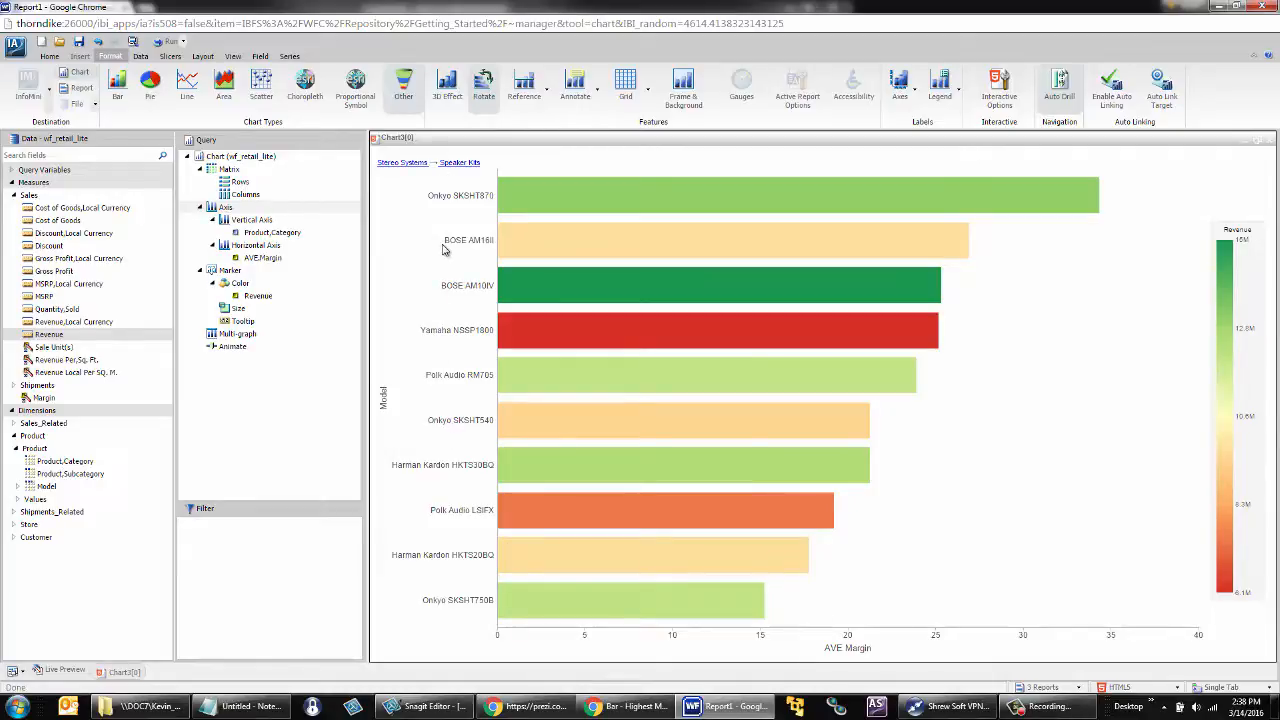
{"action": "left_click", "coordinate": [414, 166]}
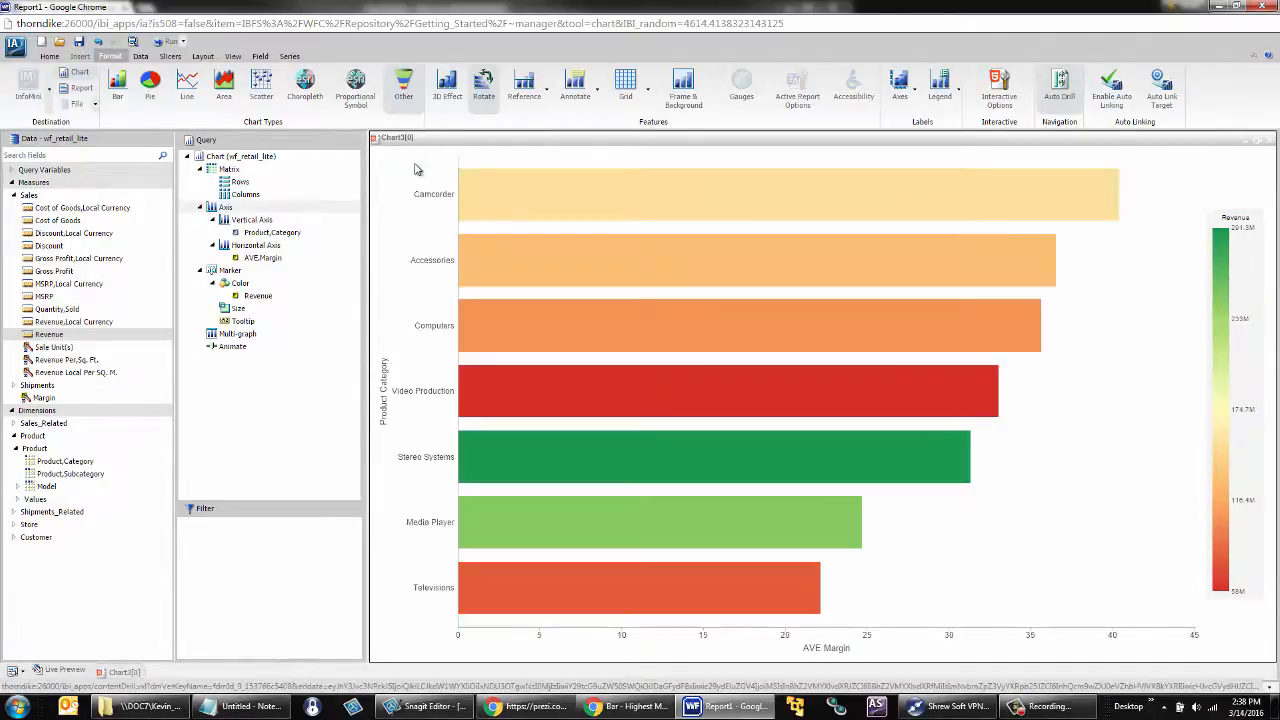